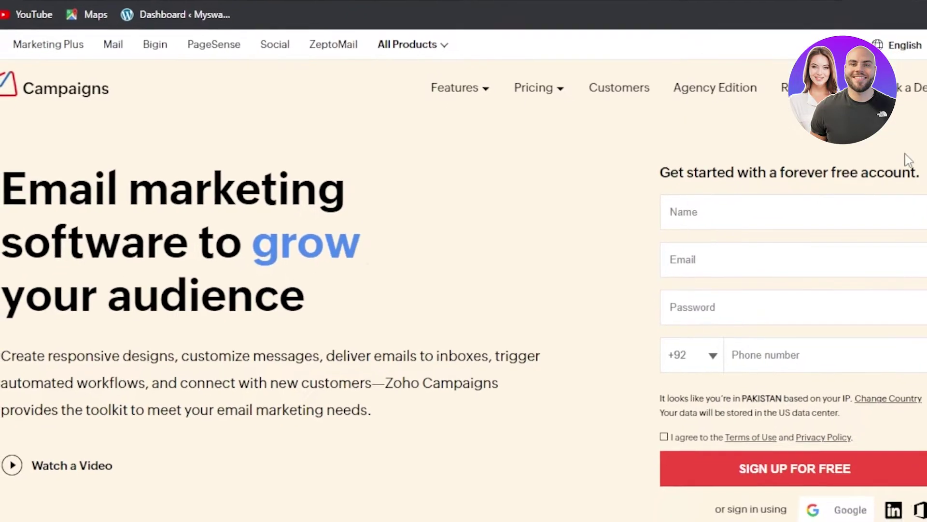
# - Look through the Zoho Campaigns product page, examining the signup form, email templates, personalization, automation and ecommerce sections
pyautogui.scroll(-20, 464, 290)
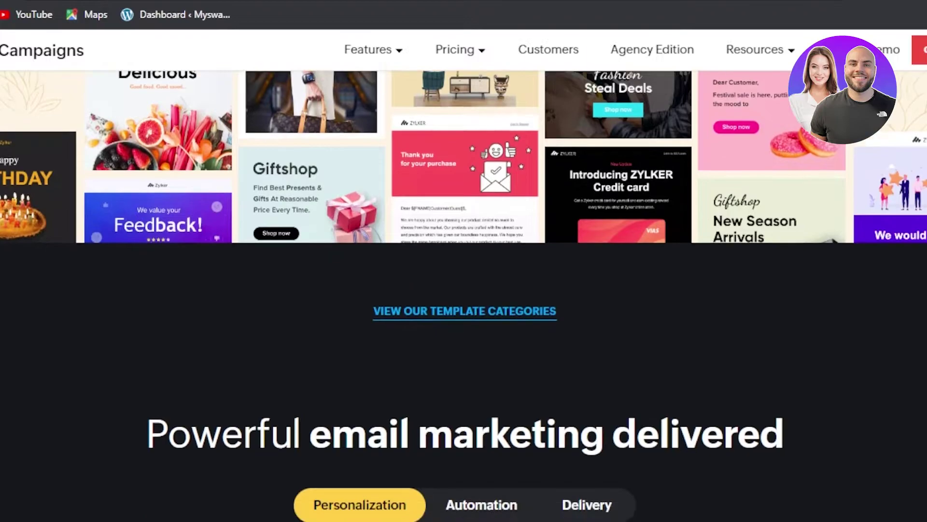
pyautogui.scroll(-10, 464, 290)
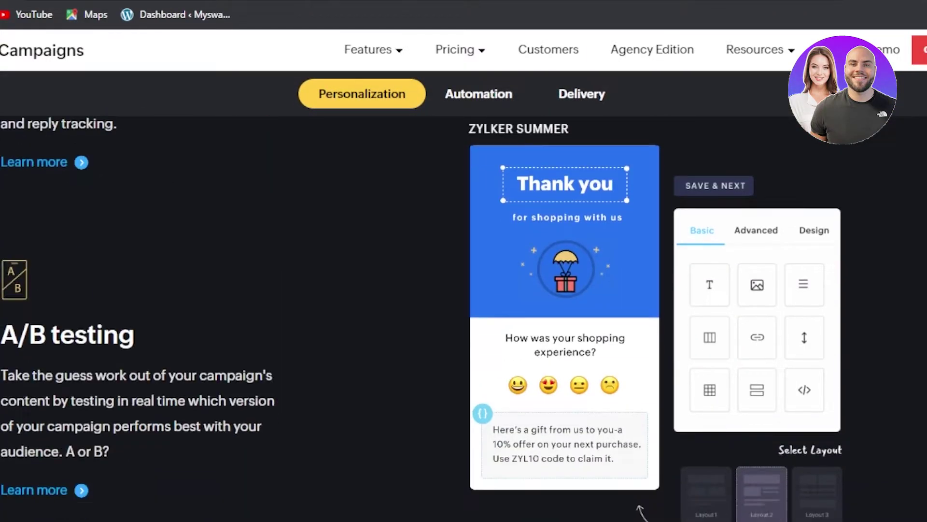
pyautogui.scroll(-5, 464, 290)
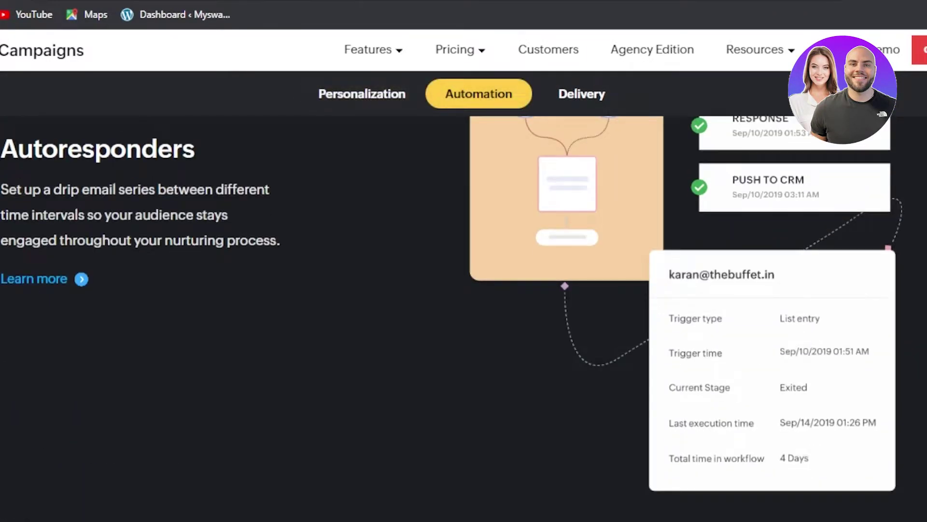
pyautogui.scroll(-15, 463, 290)
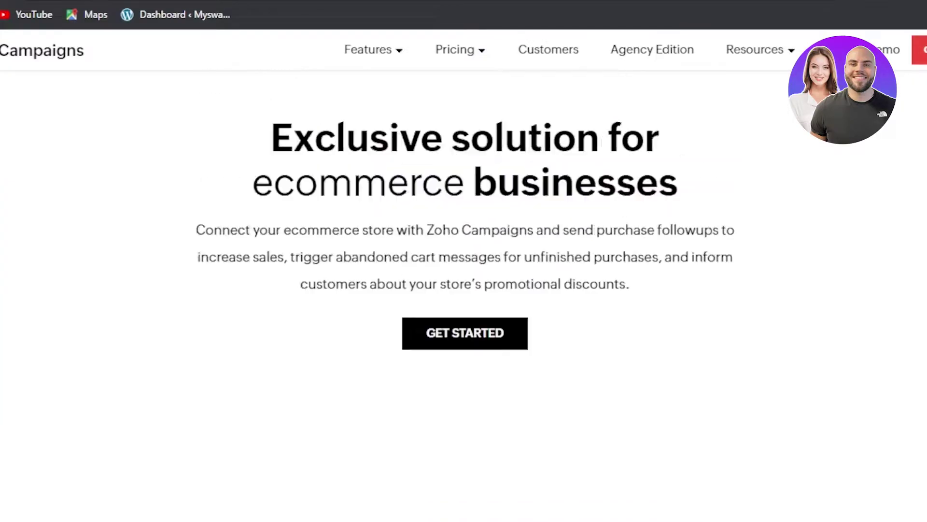
pyautogui.scroll(15, 464, 289)
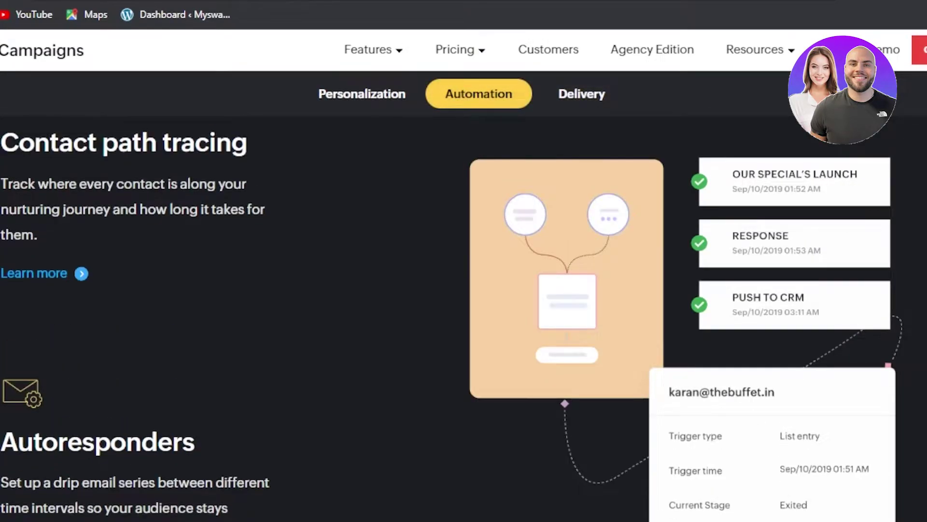
pyautogui.scroll(10, 464, 290)
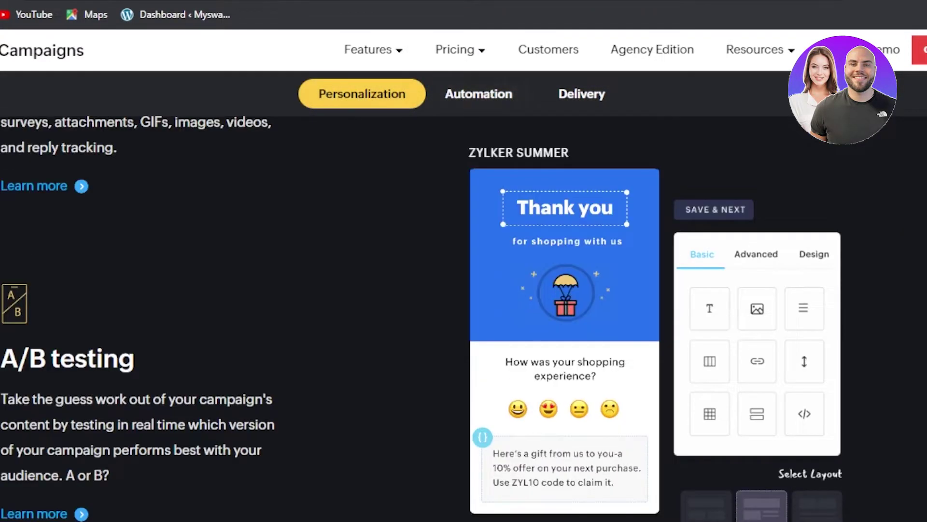
pyautogui.scroll(15, 356, 133)
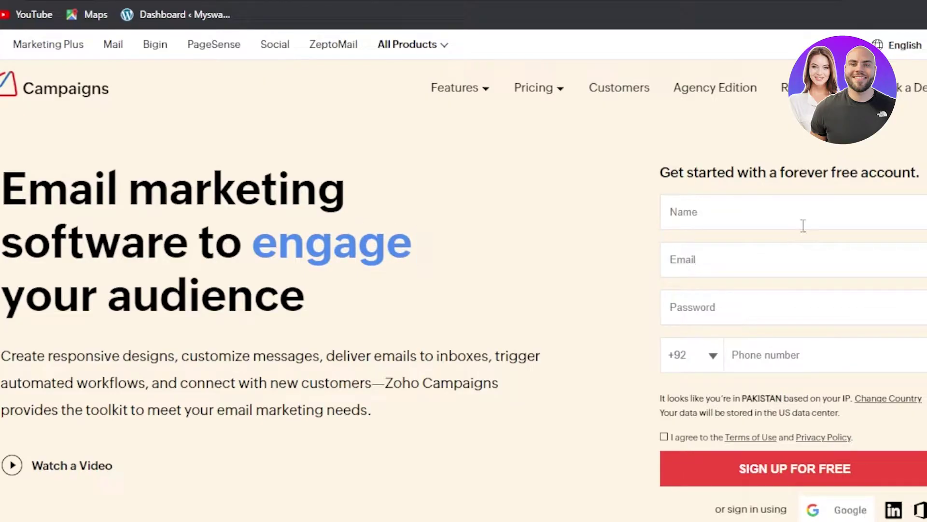
pyautogui.scroll(-2, 695, 145)
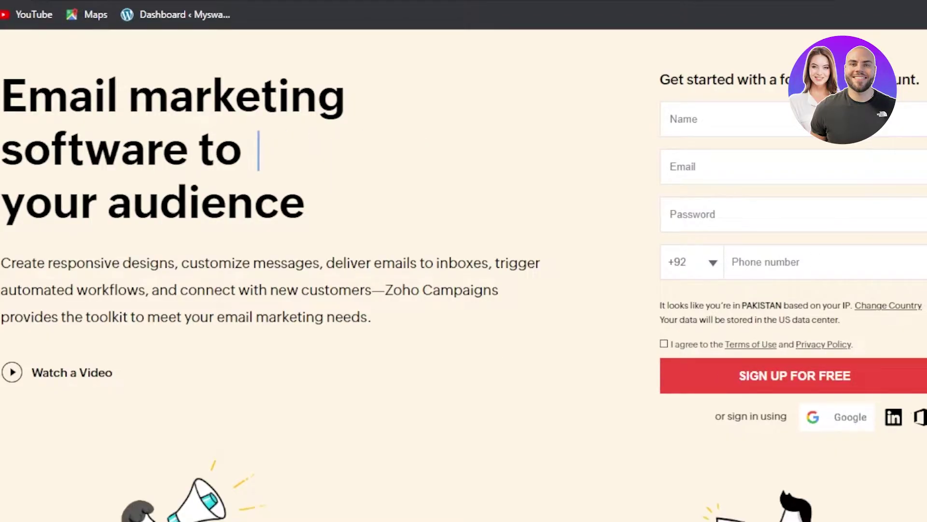
pyautogui.scroll(-10, 464, 290)
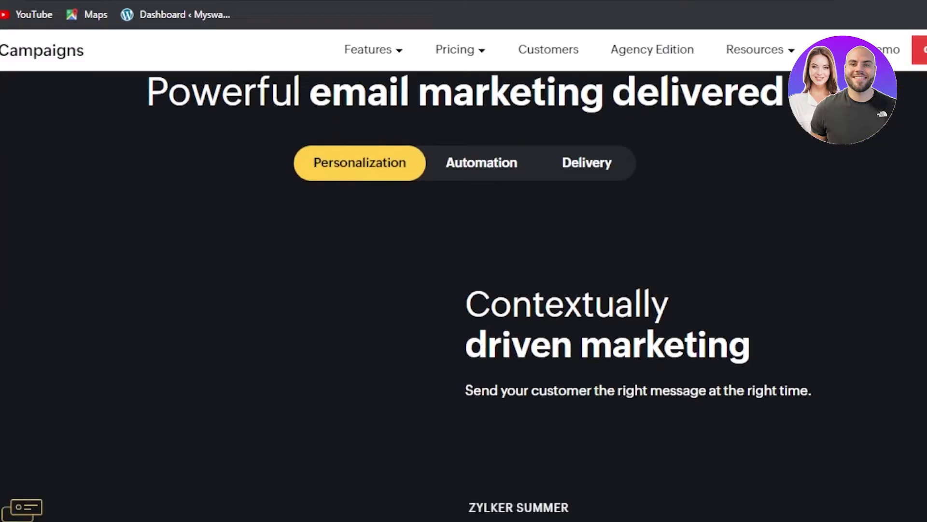
pyautogui.scroll(10, 464, 290)
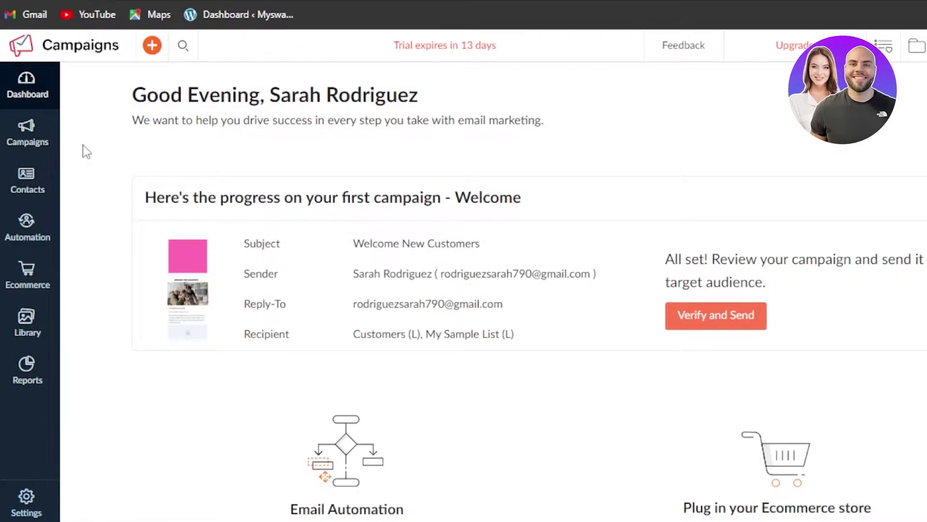
# - Create a new contact list named "New Subscribers"
pyautogui.click(29, 190)
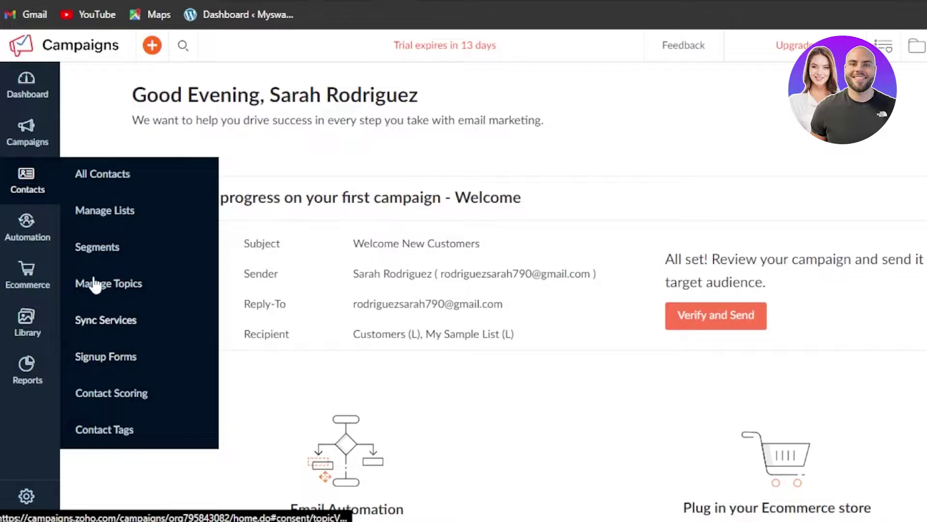
pyautogui.click(102, 210)
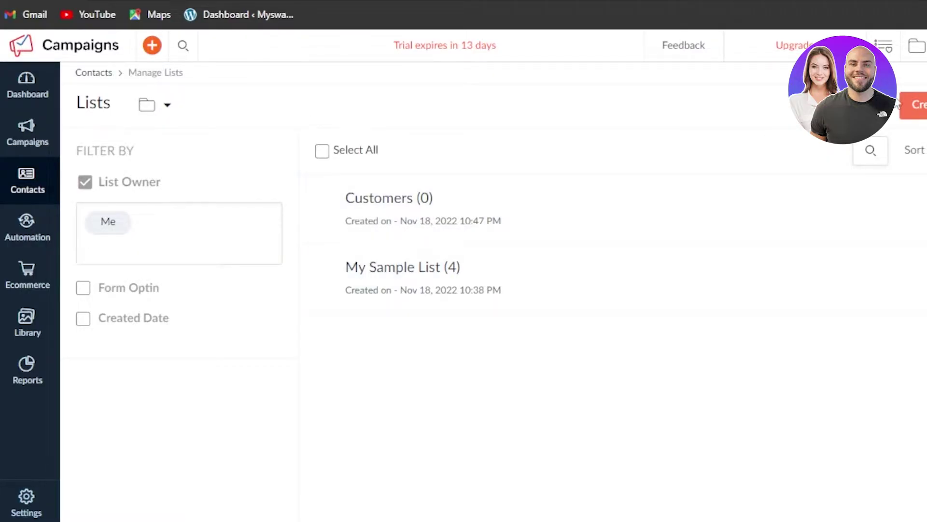
pyautogui.click(915, 106)
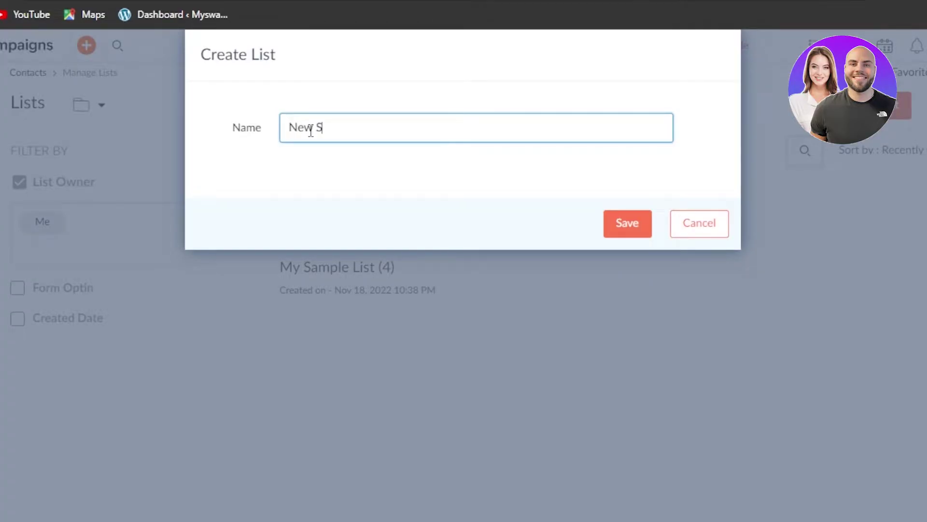
pyautogui.write('New Subscribers')
pyautogui.click(640, 221)
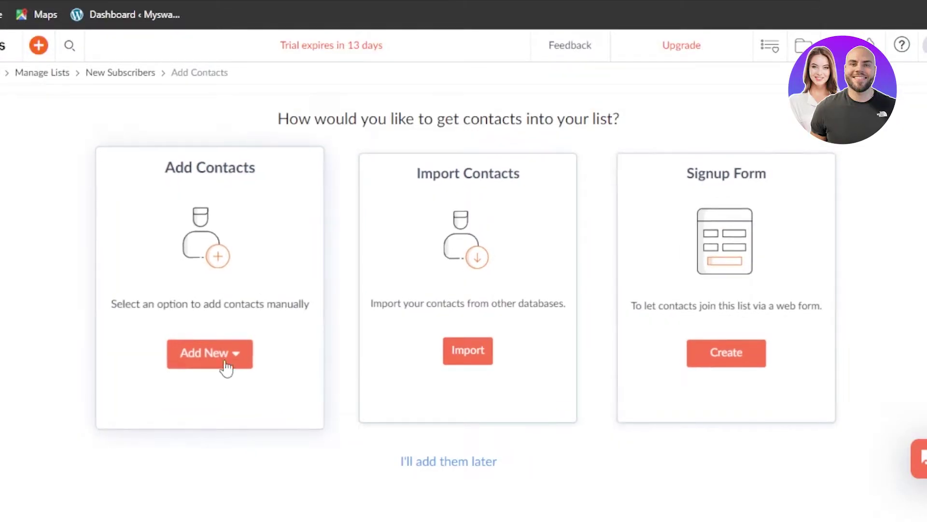
# - Start adding a single contact manually to the New Subscribers list and fill in the contact's email
pyautogui.click(180, 352)
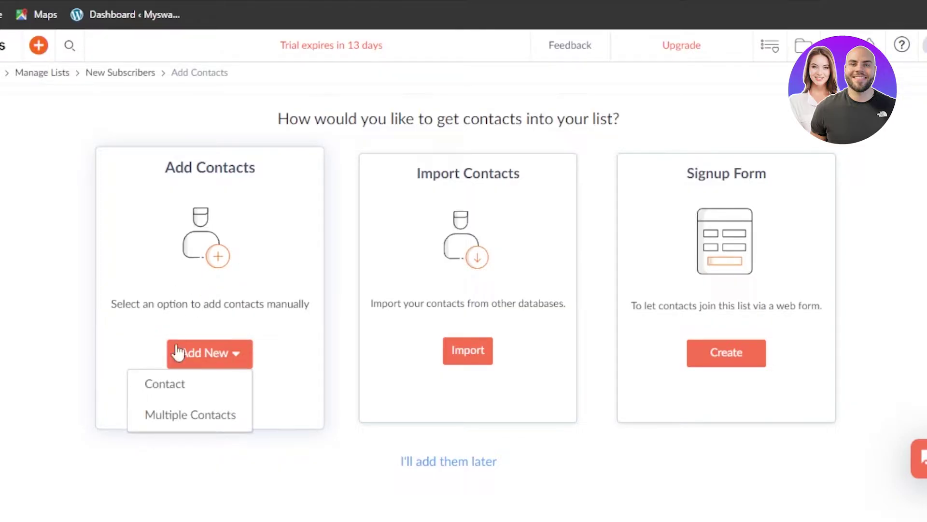
pyautogui.click(166, 384)
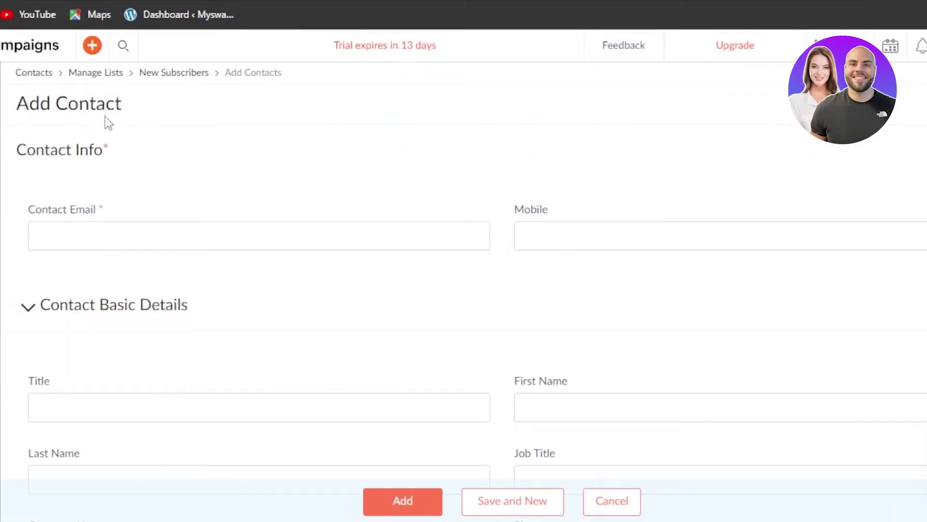
pyautogui.click(110, 244)
pyautogui.hotkey('ctrl', 'v')
# - Enter the title CEO and the contact's first and last name, and add the contact to the list
pyautogui.scroll(-3, 210, 240)
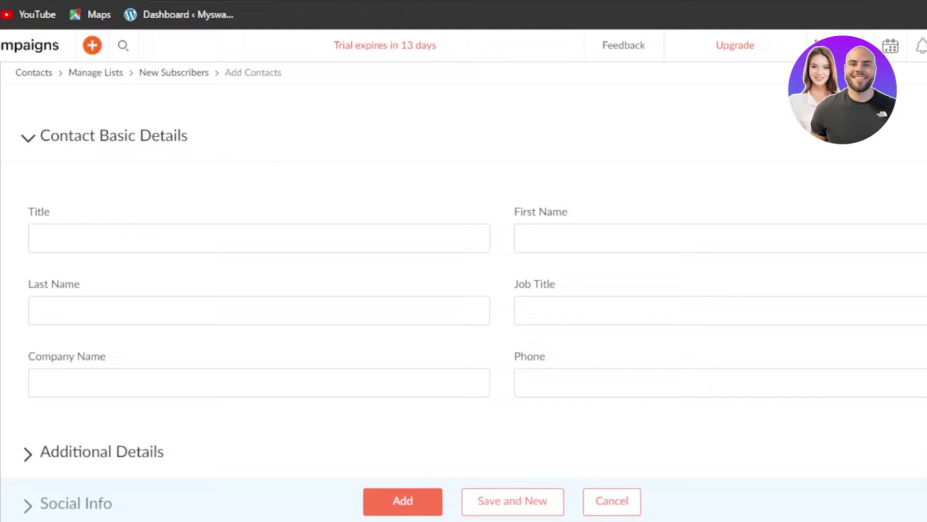
pyautogui.scroll(-1, 342, 224)
pyautogui.click(252, 208)
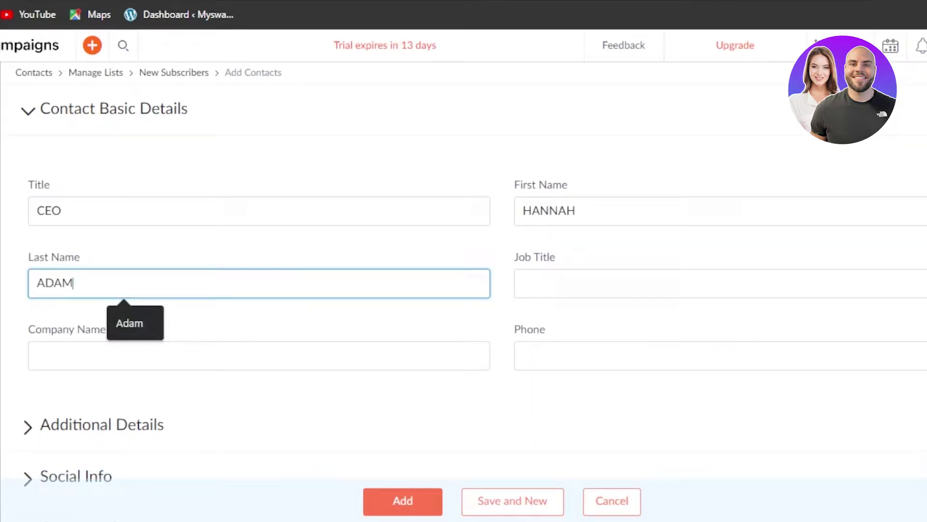
pyautogui.scroll(-3, 124, 290)
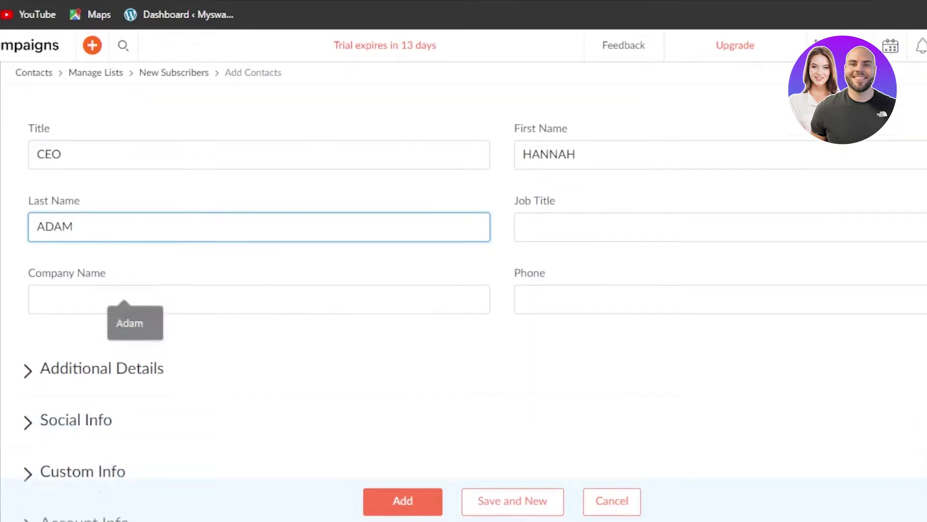
pyautogui.scroll(-4, 367, 290)
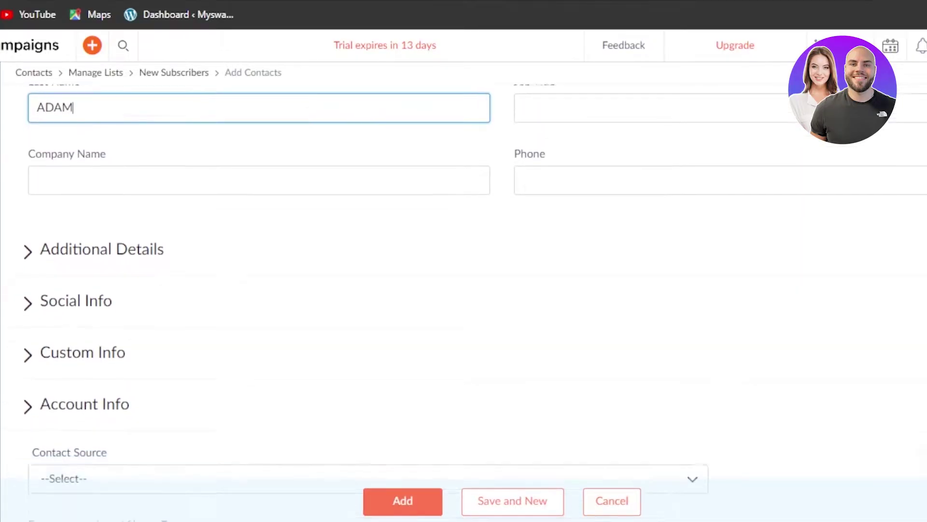
pyautogui.scroll(1, 367, 290)
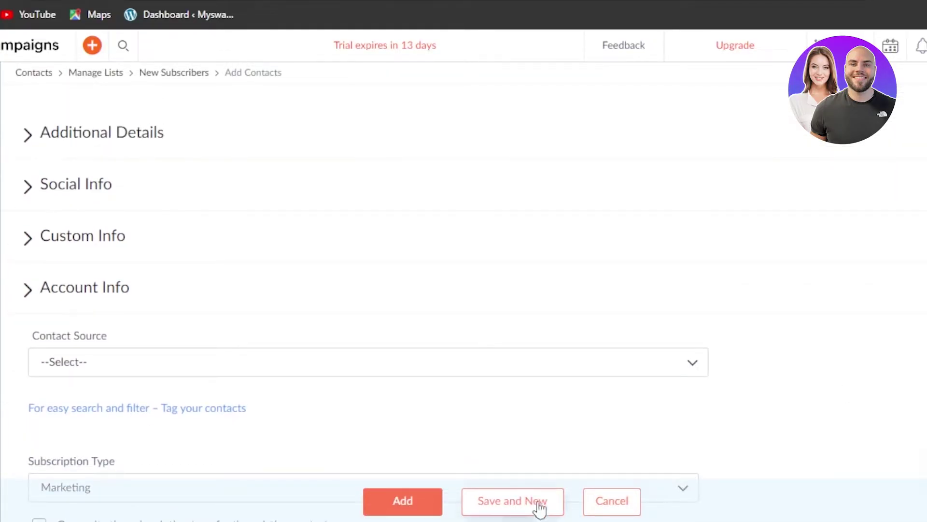
pyautogui.click(427, 507)
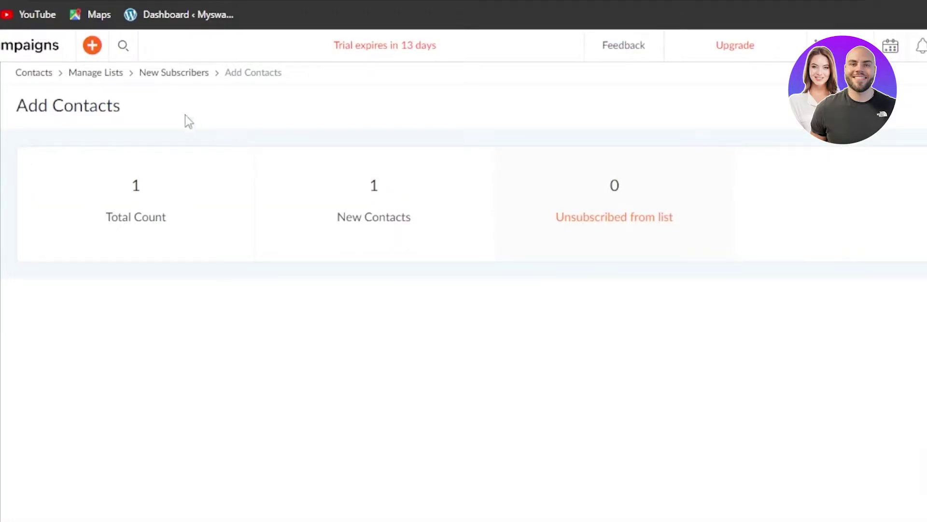
# - Start creating a new email campaign and look over the available campaign types
pyautogui.moveTo(26, 126)
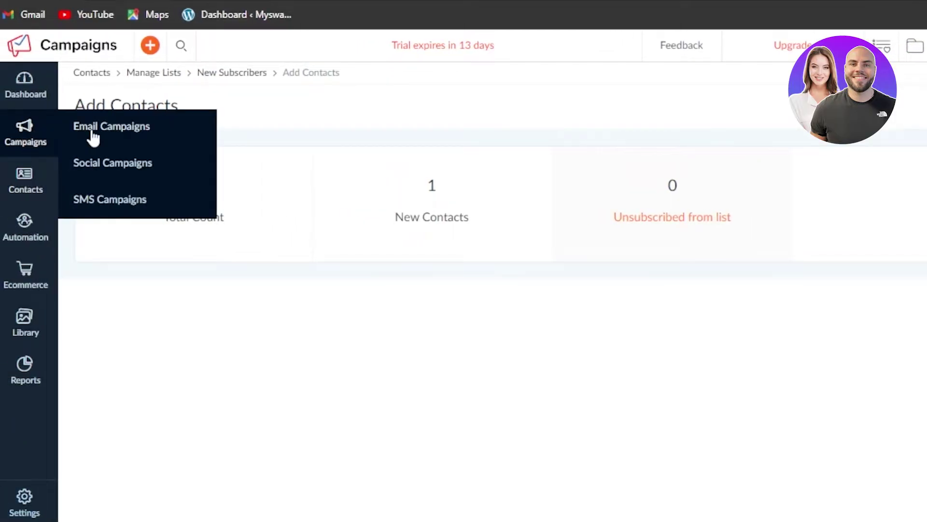
pyautogui.click(104, 128)
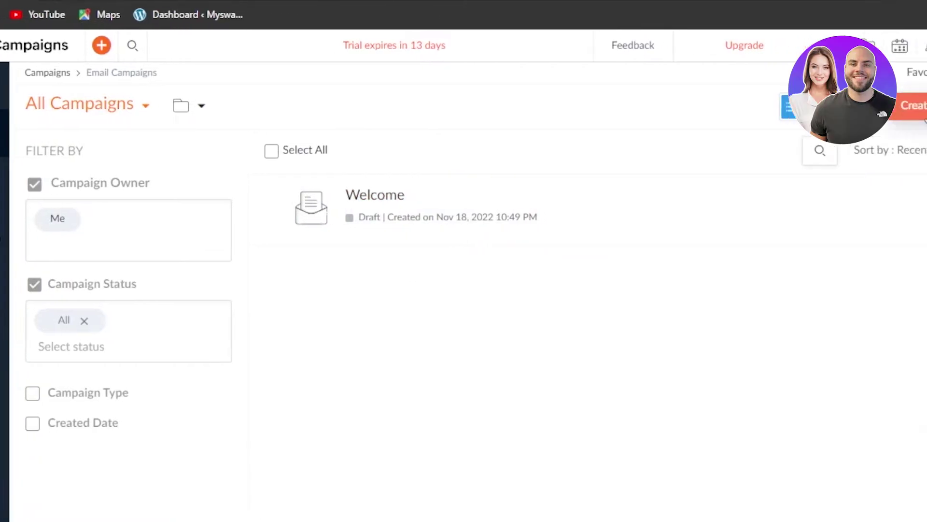
pyautogui.click(914, 106)
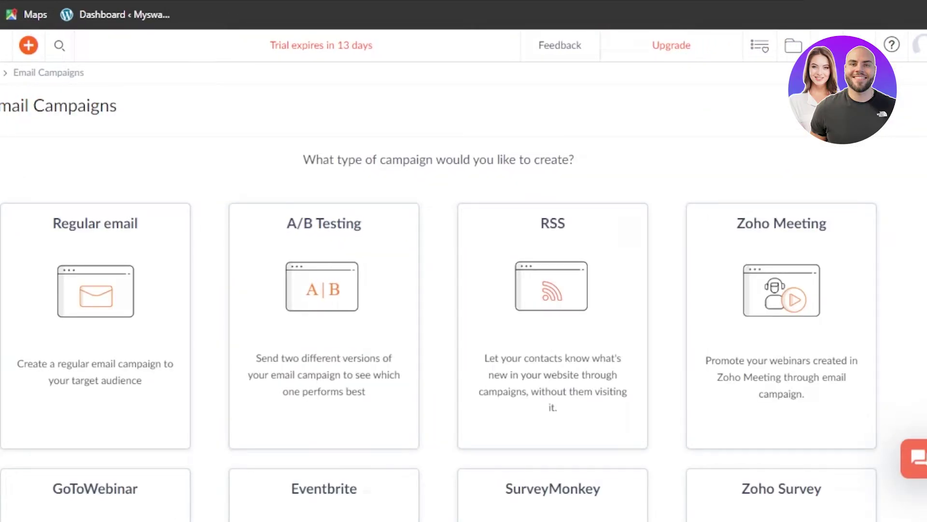
pyautogui.scroll(-1, 440, 309)
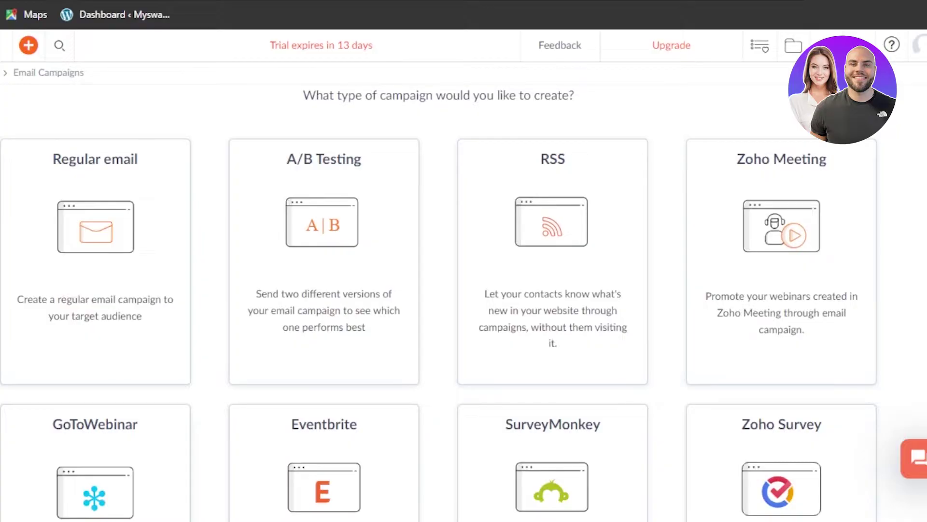
pyautogui.scroll(-5, 440, 300)
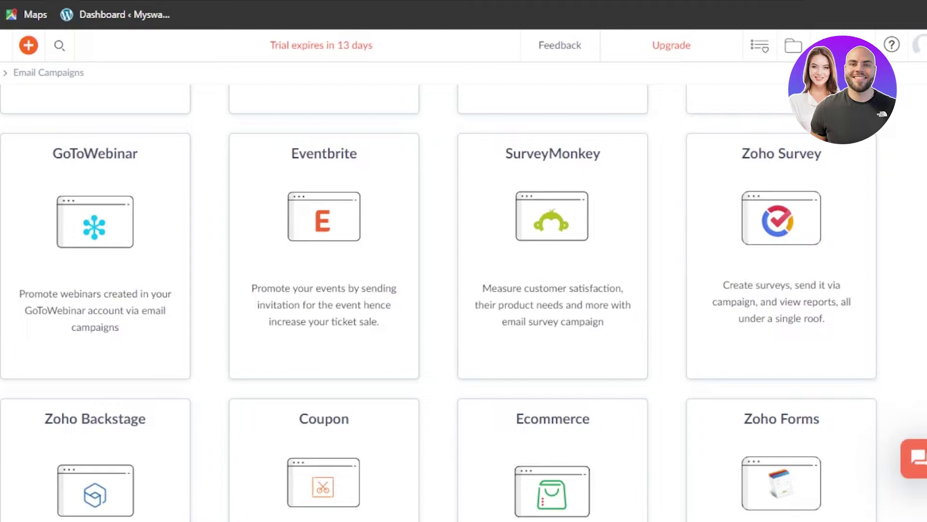
pyautogui.scroll(-3, 440, 299)
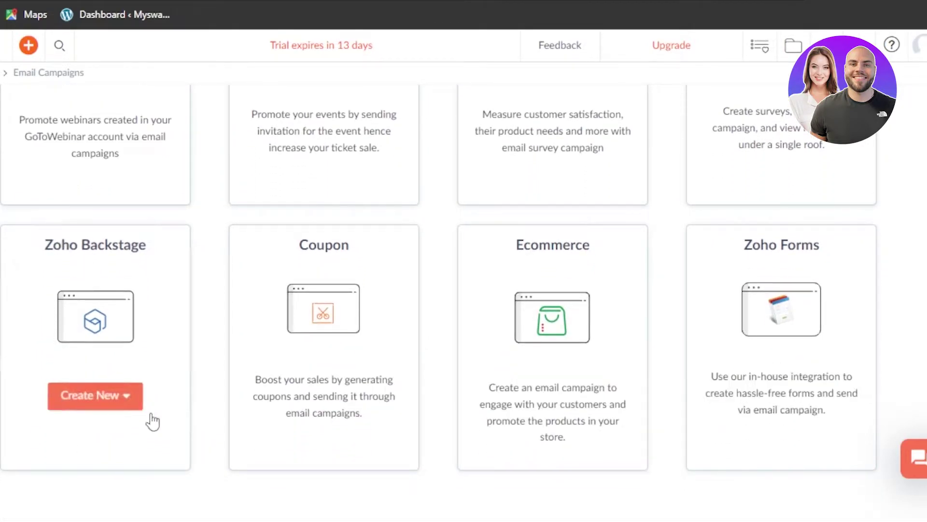
pyautogui.scroll(10, 439, 299)
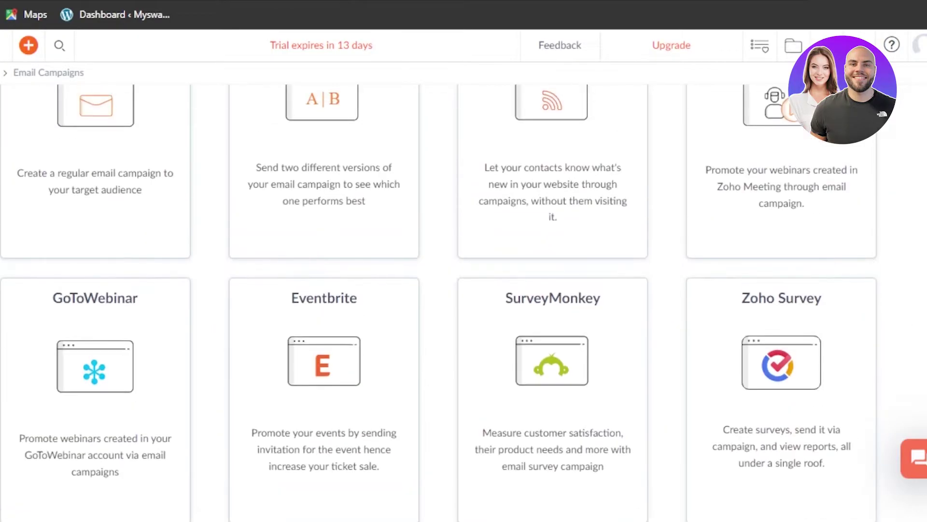
# - Create a regular email campaign named "Welcome" with the topic Marketing and proceed to its setup page
pyautogui.moveTo(91, 317)
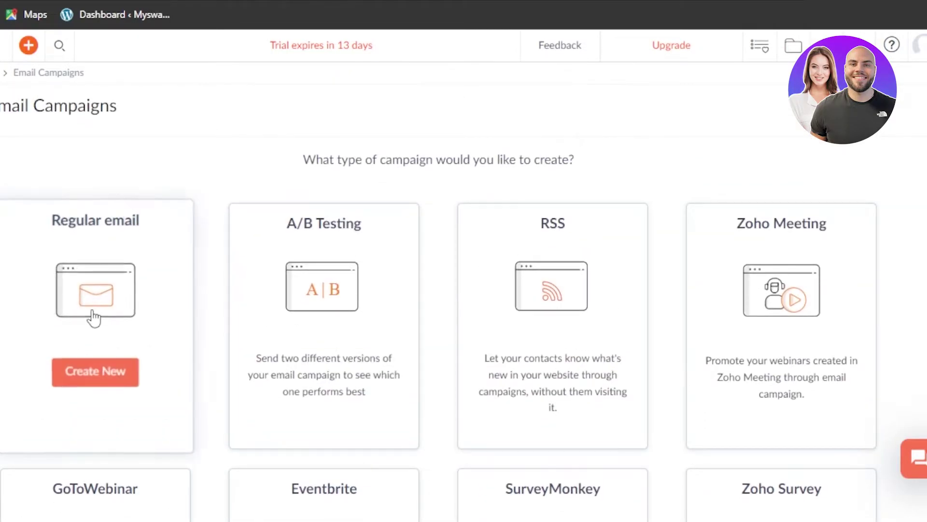
pyautogui.click(97, 373)
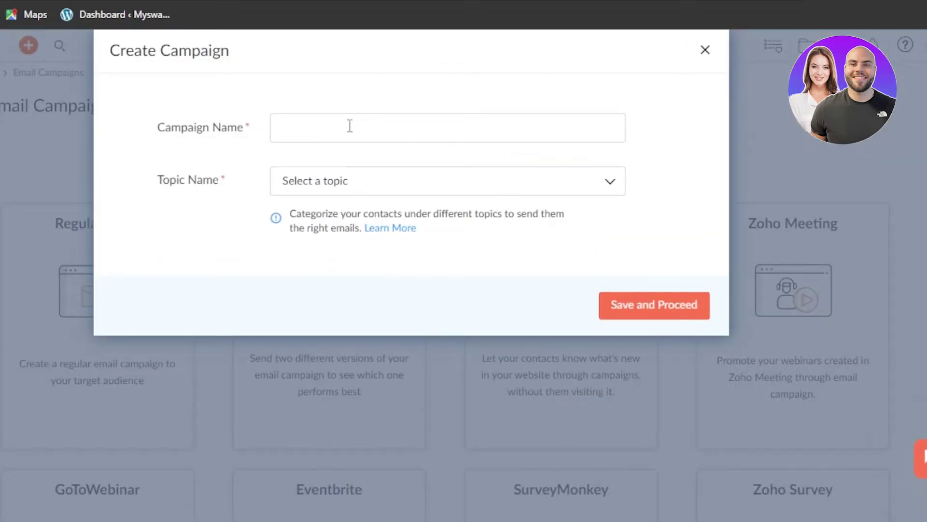
pyautogui.click(349, 126)
pyautogui.write('Welcome')
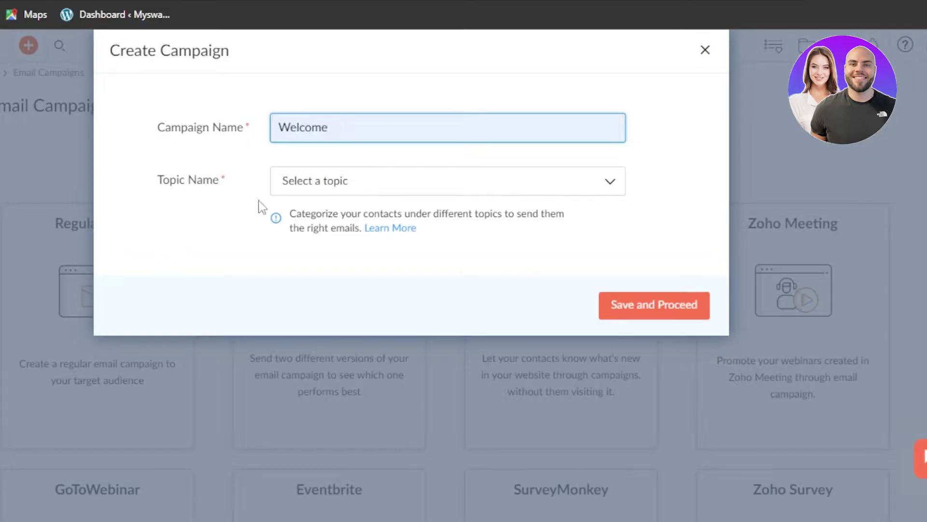
pyautogui.click(324, 198)
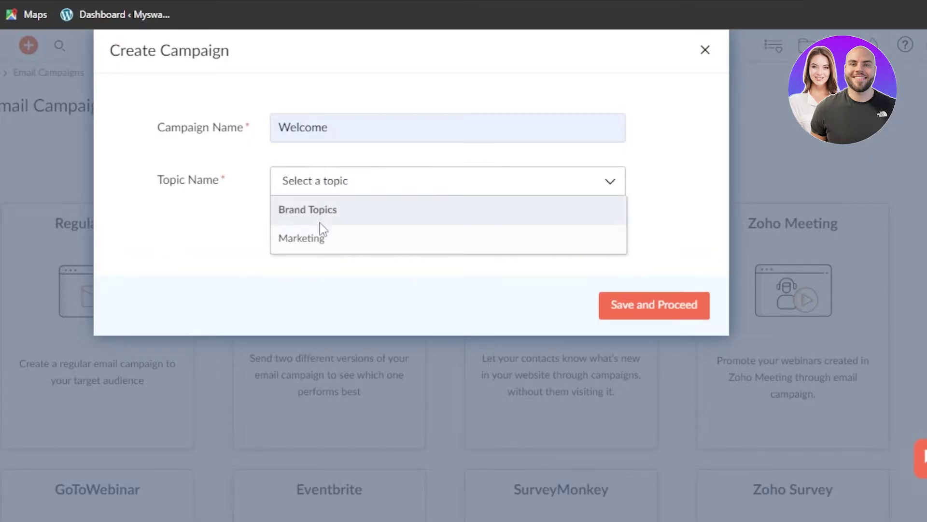
pyautogui.click(300, 242)
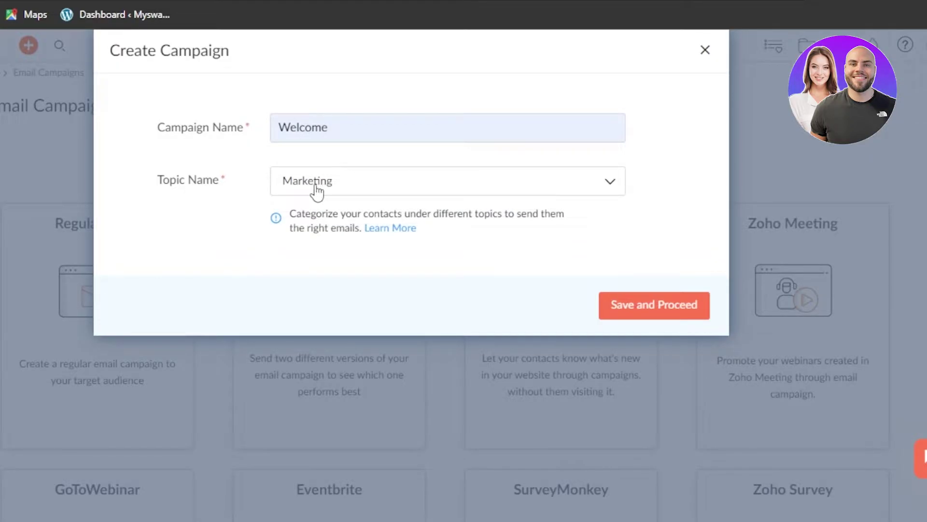
pyautogui.click(629, 306)
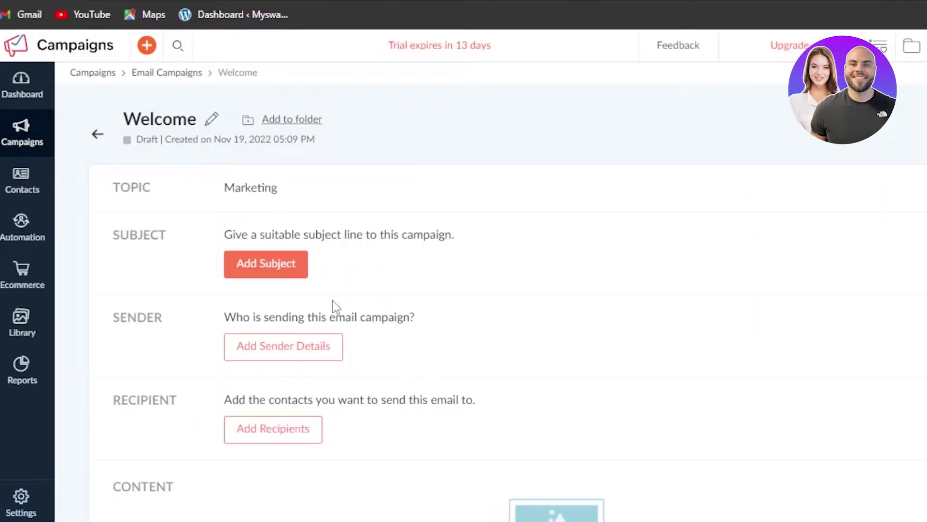
# - Add the subject "Welcome" and the preheader "Welcome new subscribers" to the campaign and save them
pyautogui.click(260, 271)
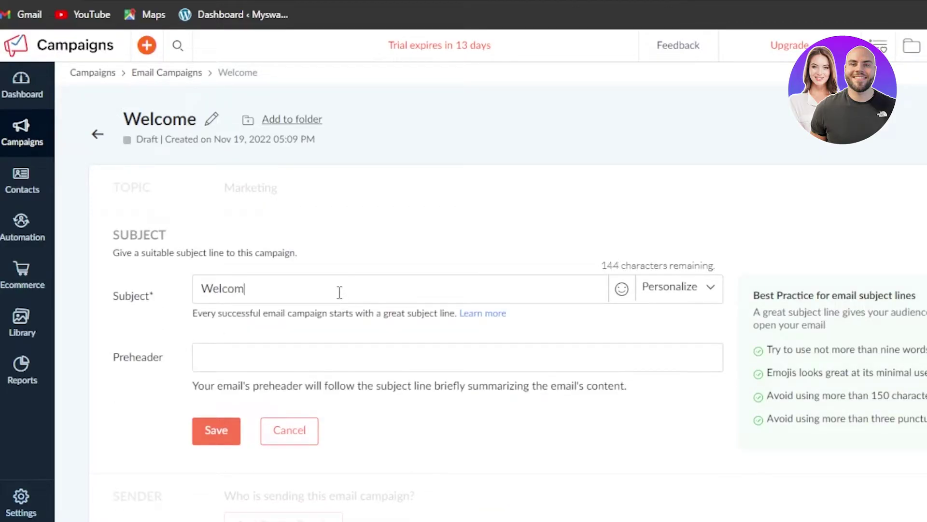
pyautogui.click(280, 360)
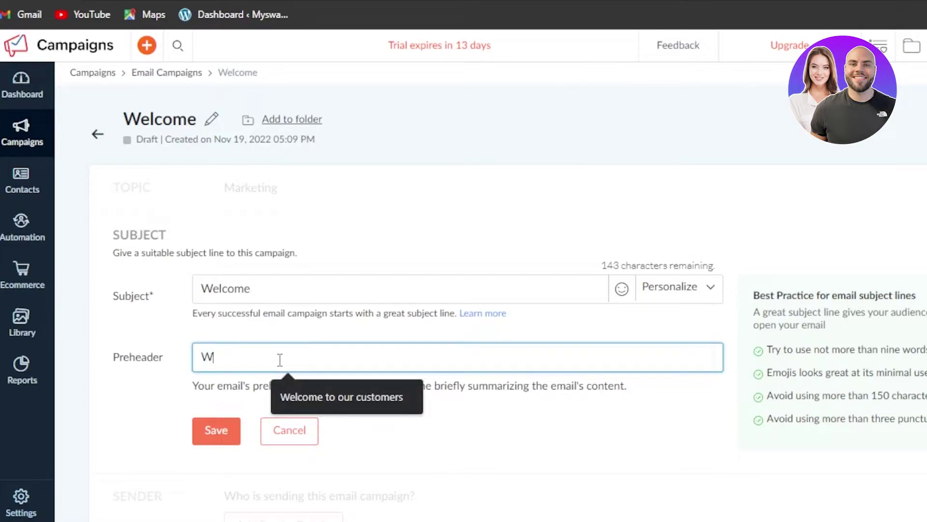
pyautogui.write('Welocme ne')
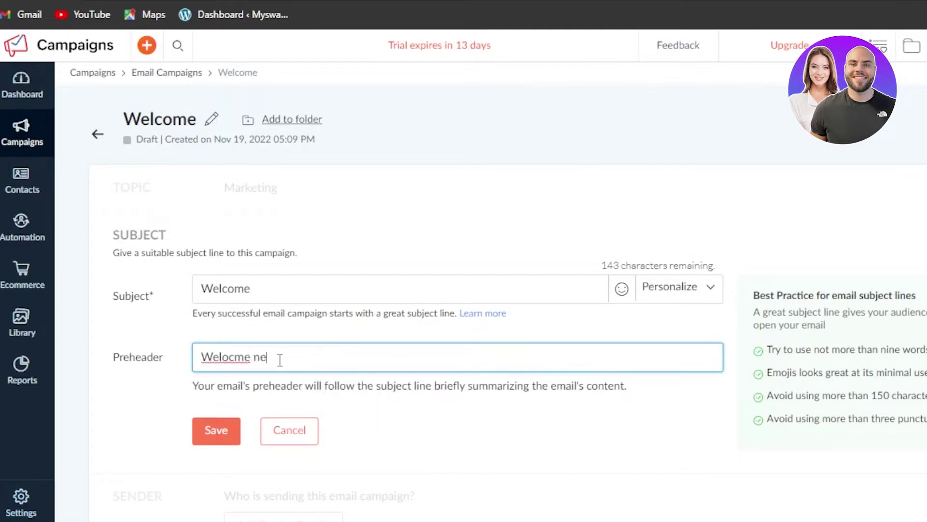
pyautogui.write('w subscribers')
pyautogui.scroll(-3, 338, 296)
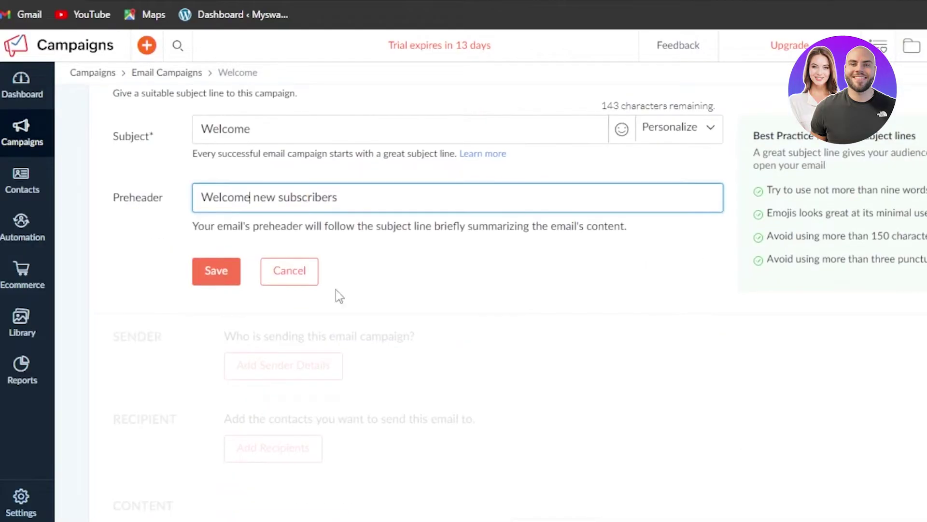
pyautogui.click(216, 280)
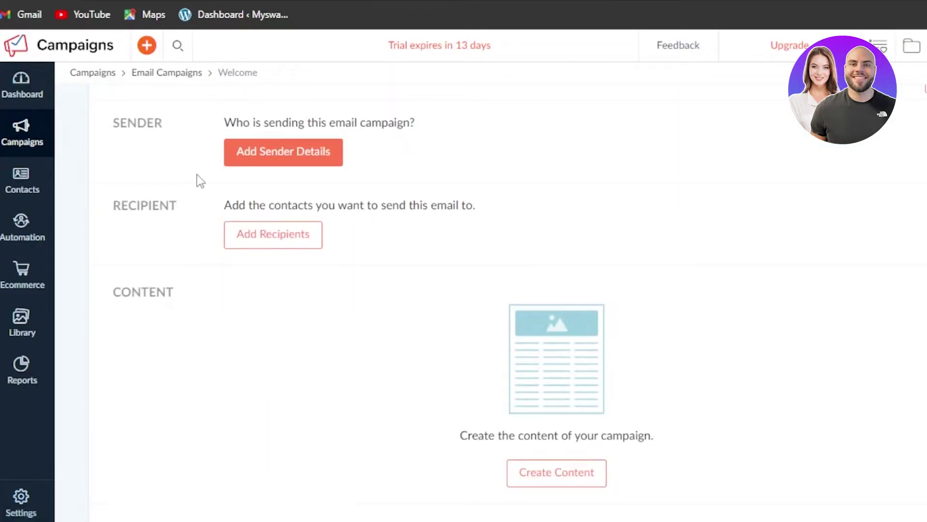
# - Add the sender details by entering the sender's name with the default sender email address, and save them
pyautogui.click(305, 157)
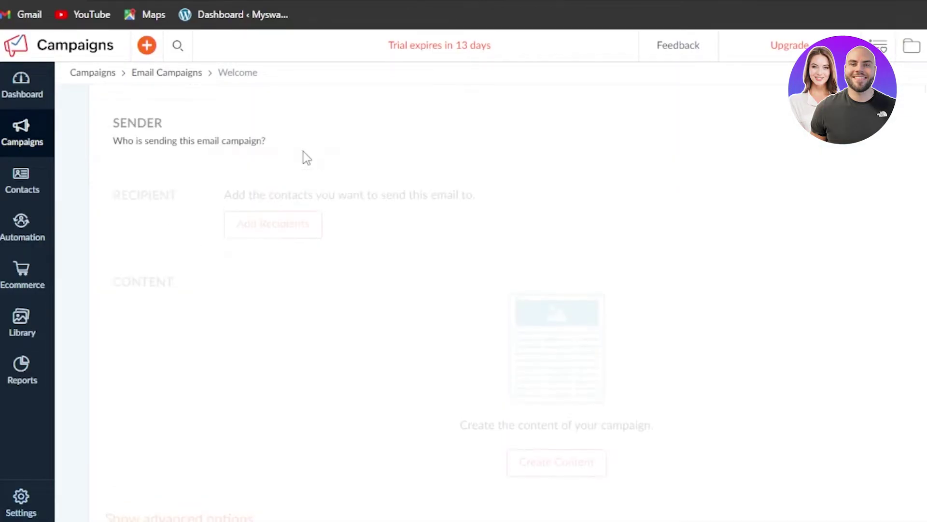
pyautogui.click(383, 180)
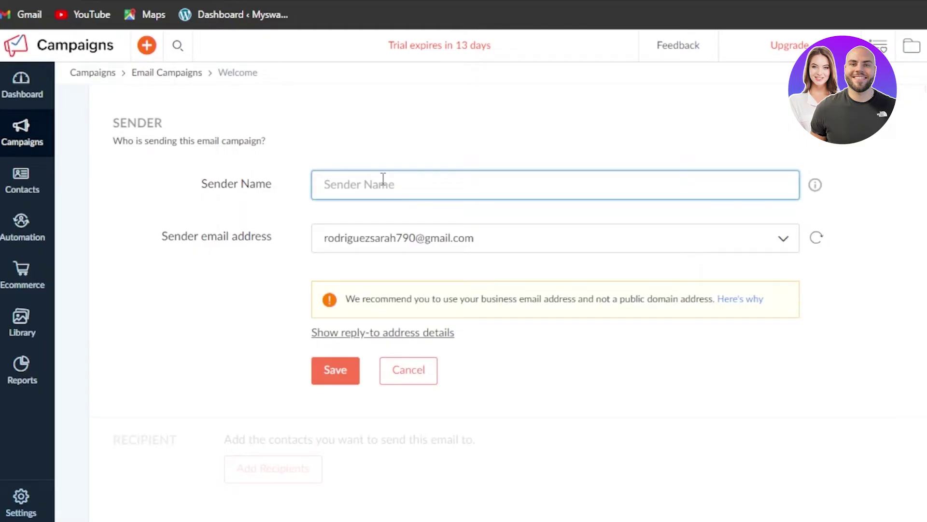
pyautogui.write('Sarah')
pyautogui.click(337, 357)
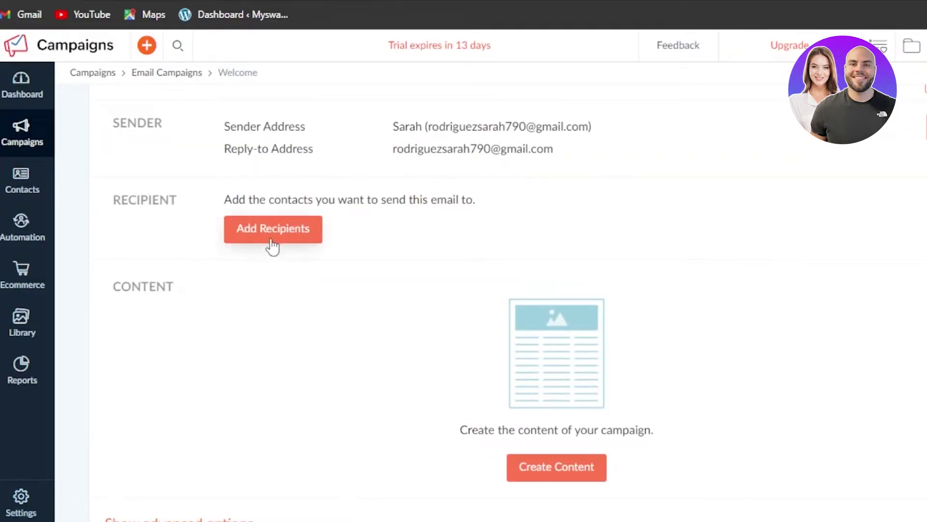
# - Add the mailing lists New Subscribers and My Sample List as the campaign's recipients and save the selection
pyautogui.click(306, 234)
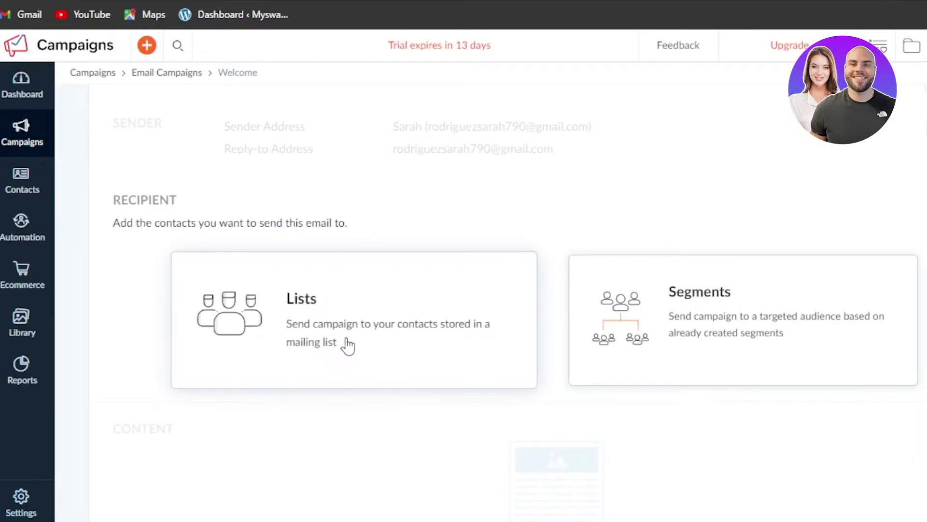
pyautogui.click(348, 344)
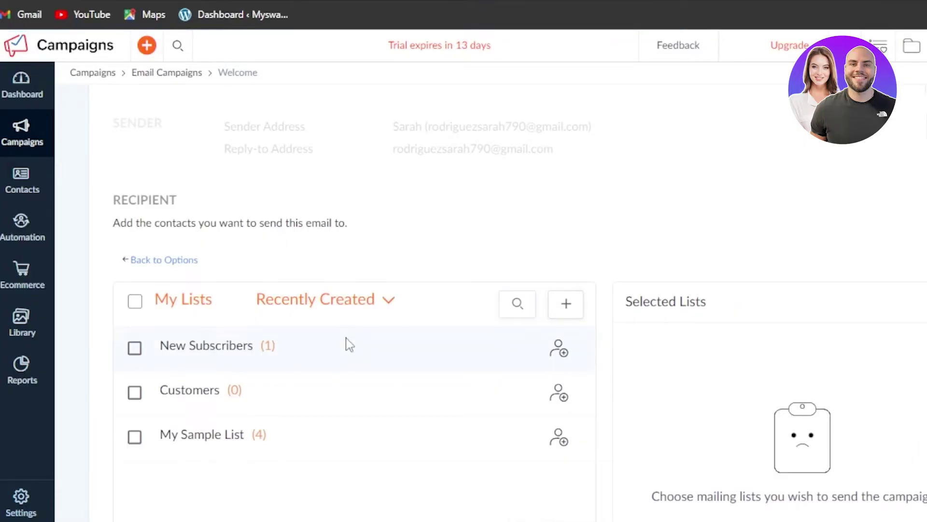
pyautogui.click(134, 349)
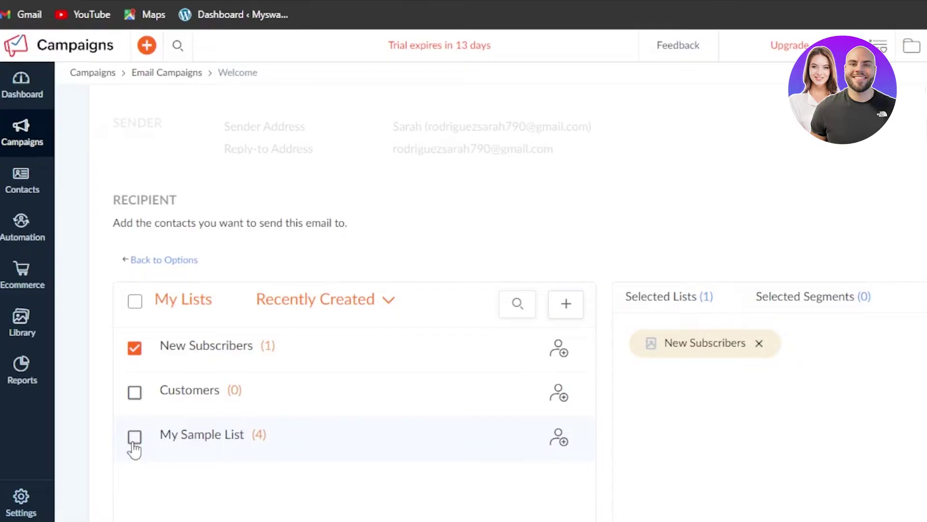
pyautogui.click(134, 437)
pyautogui.scroll(-5, 573, 420)
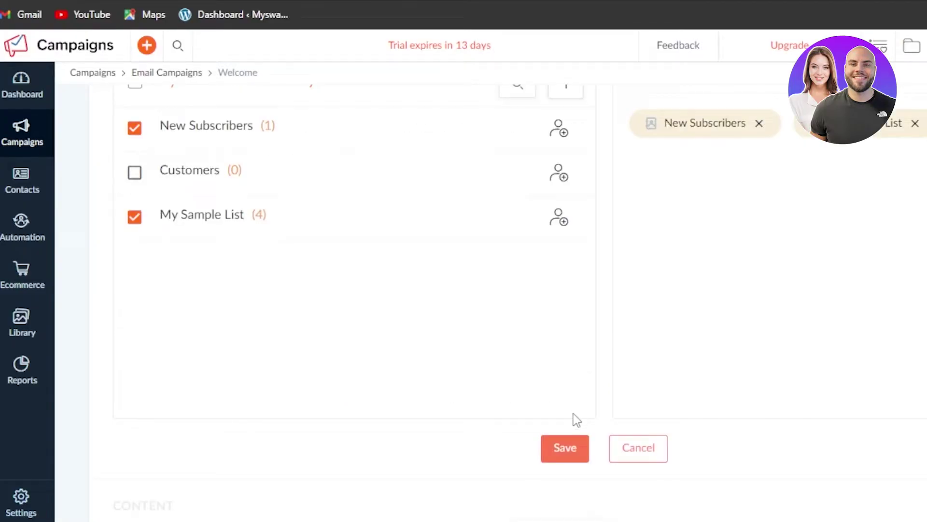
pyautogui.click(565, 449)
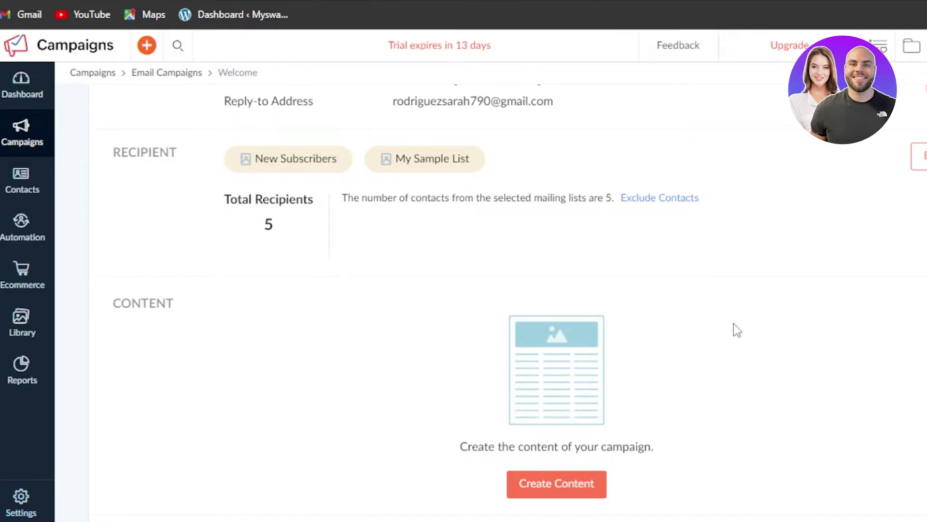
# - Create the campaign content from the pre-designed template Failte in the Welcome category
pyautogui.scroll(-1, 490, 300)
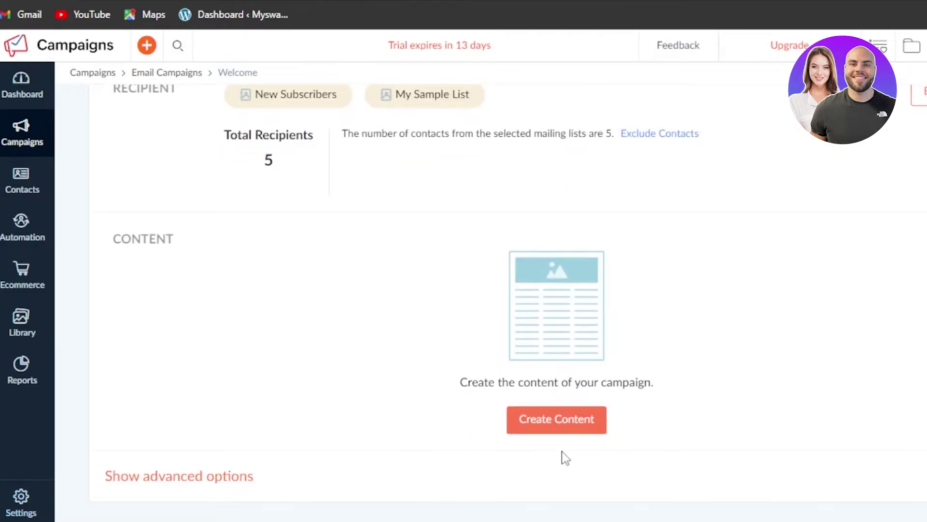
pyautogui.click(555, 432)
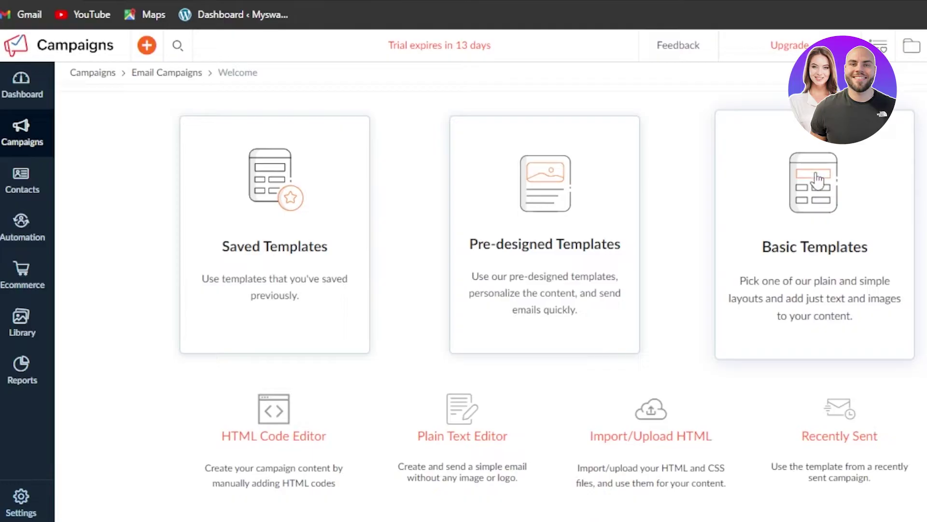
pyautogui.click(516, 221)
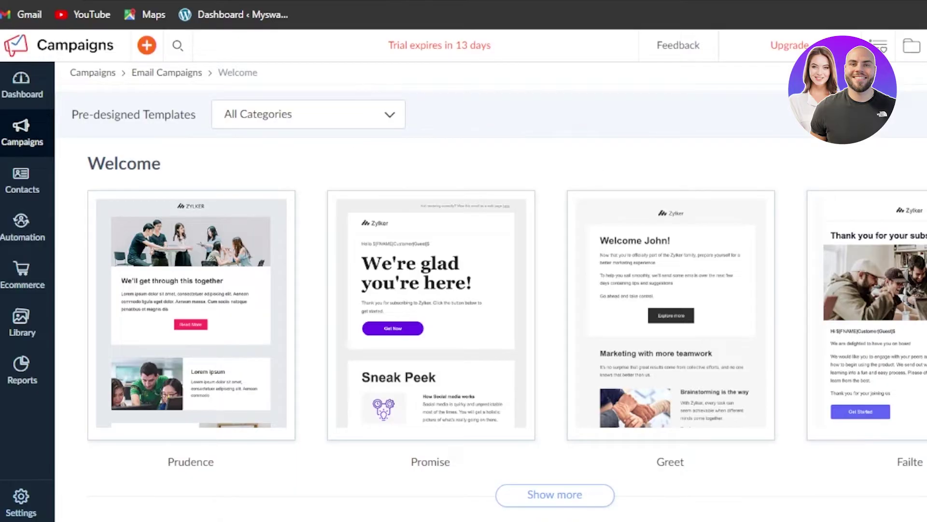
pyautogui.scroll(-4, 882, 114)
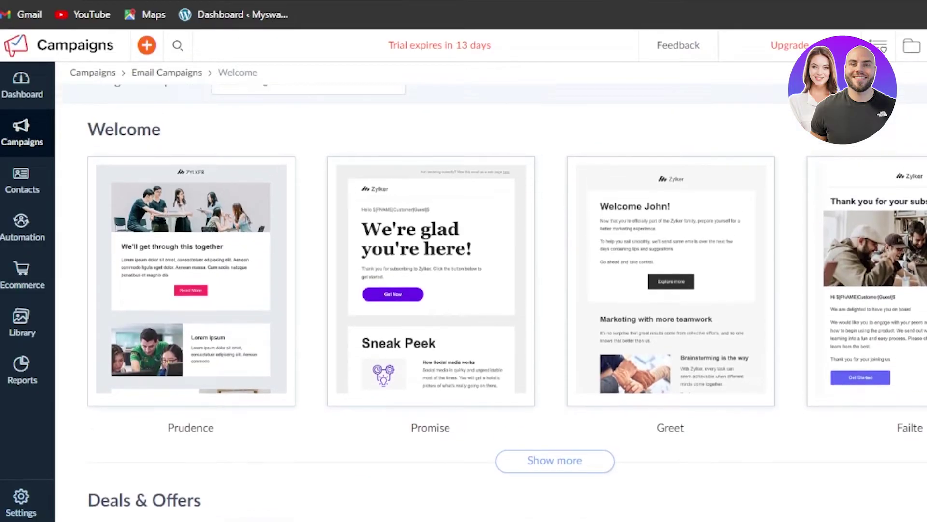
pyautogui.scroll(-9, 881, 114)
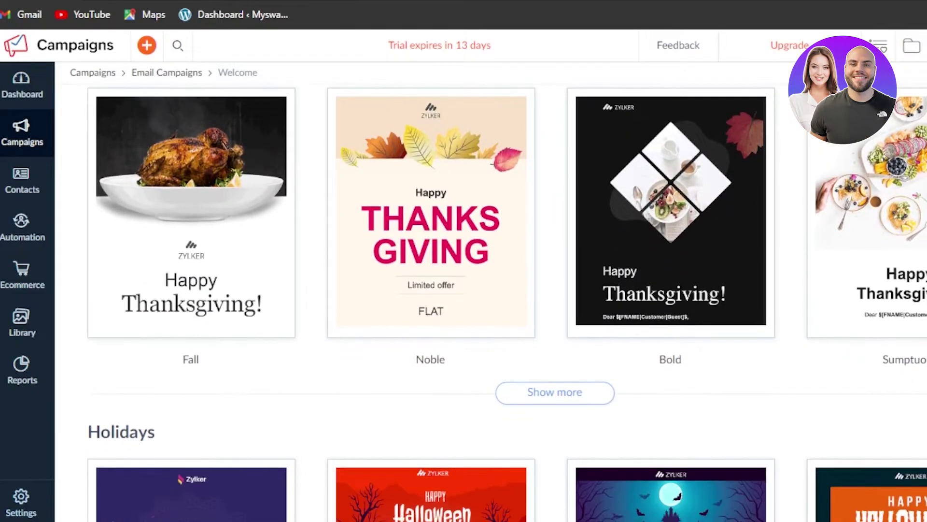
pyautogui.scroll(-17, 882, 114)
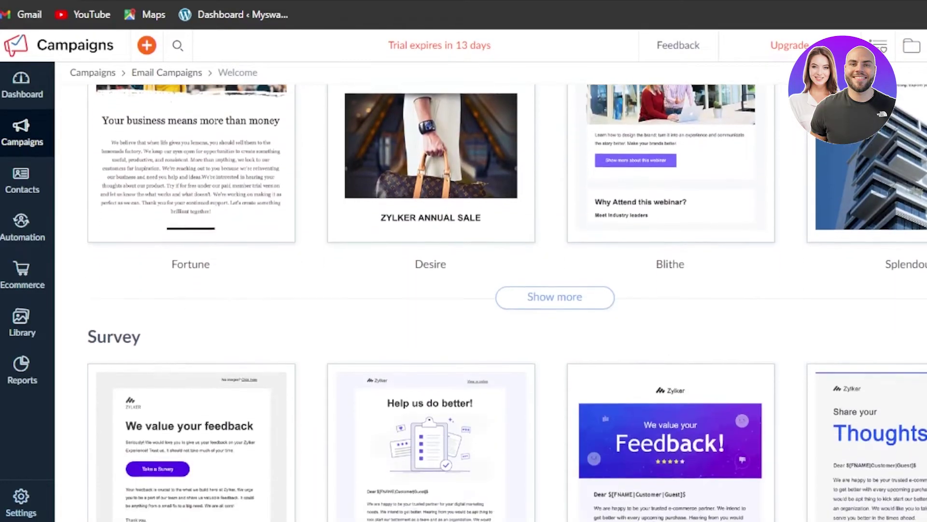
pyautogui.scroll(20, 882, 114)
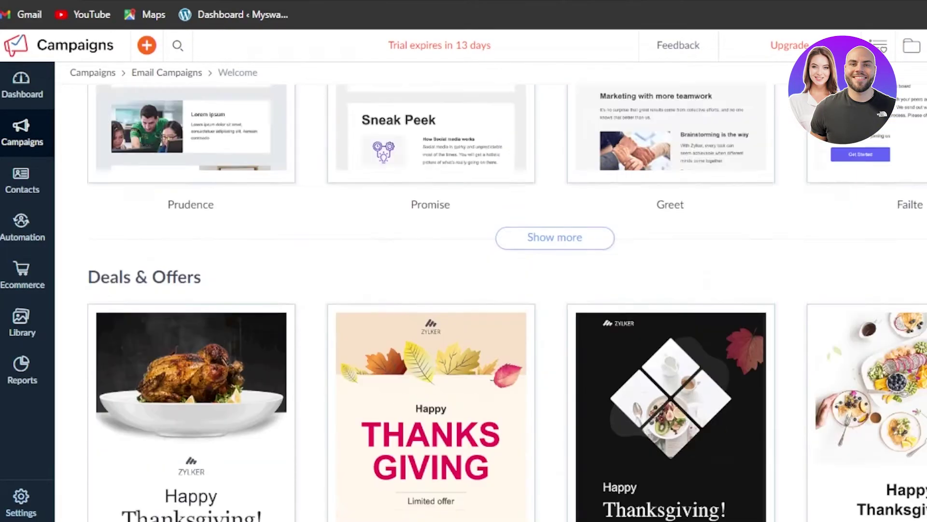
pyautogui.scroll(2, 882, 114)
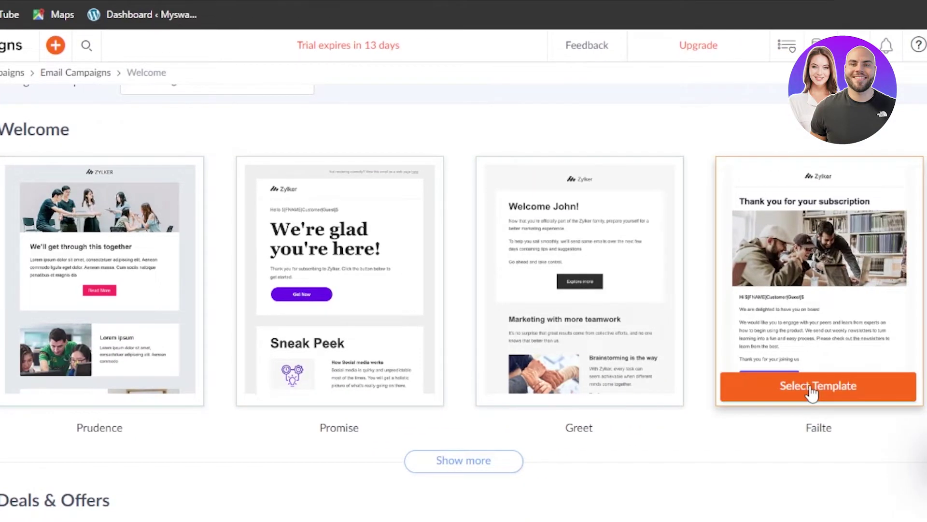
pyautogui.click(811, 387)
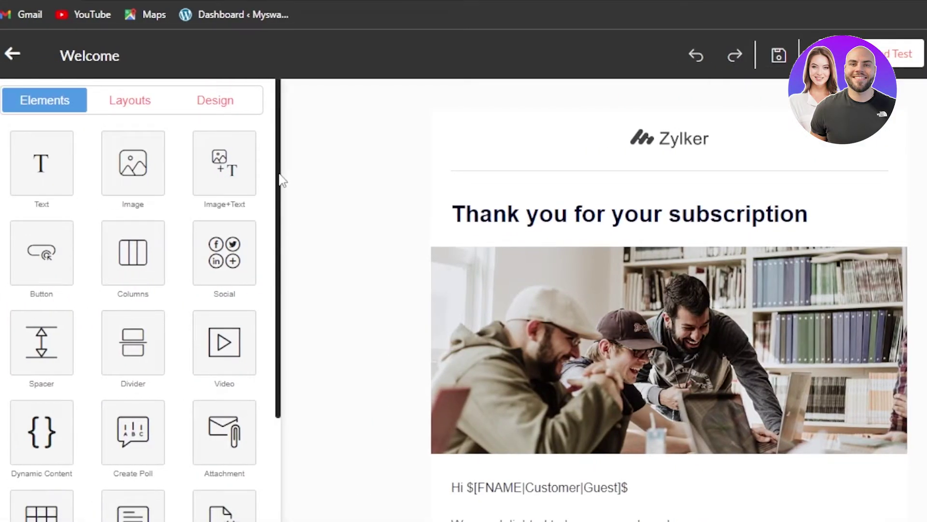
# - Examine the template editor's available elements, layouts and design settings, and look through the email template's content
pyautogui.moveTo(279, 178); pyautogui.dragTo(272, 123)
pyautogui.scroll(-3, 283, 247)
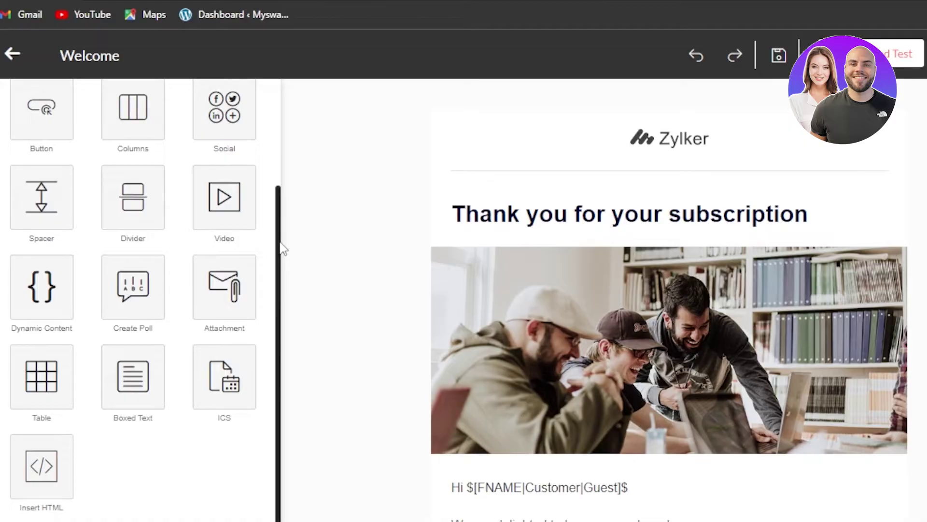
pyautogui.moveTo(279, 287); pyautogui.dragTo(278, 121)
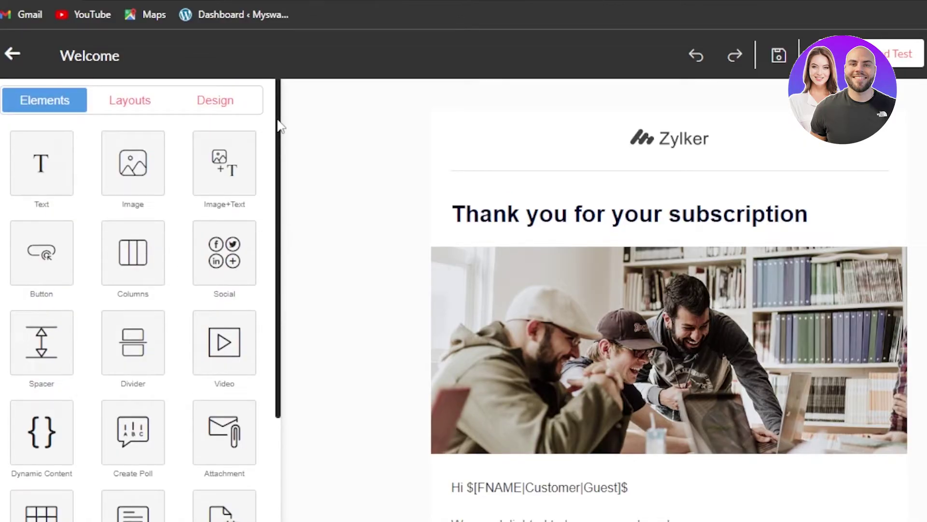
pyautogui.click(137, 98)
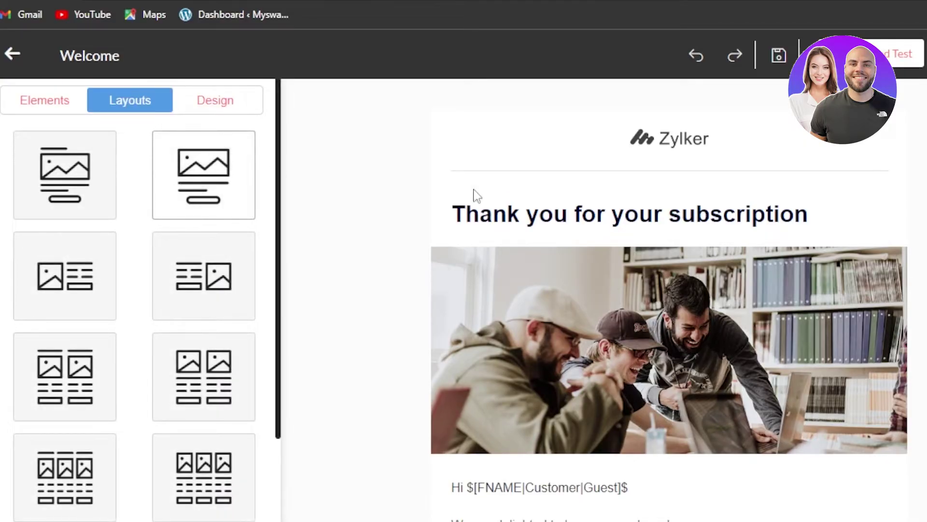
pyautogui.click(226, 102)
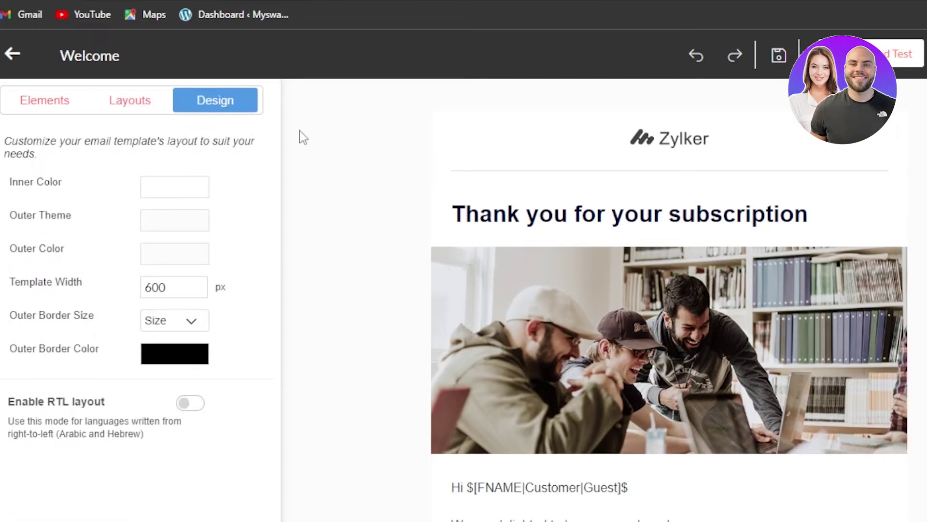
pyautogui.click(49, 102)
pyautogui.scroll(-3, 669, 314)
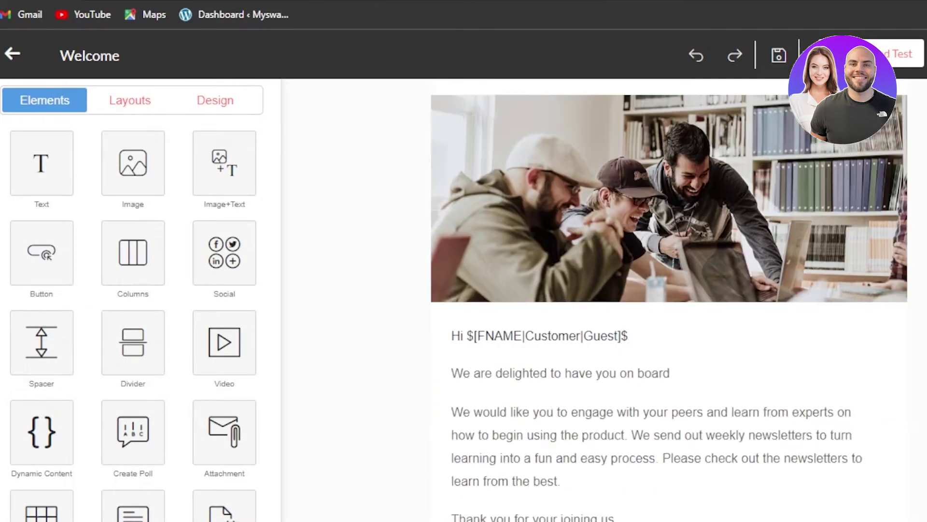
pyautogui.scroll(-5, 668, 313)
pyautogui.scroll(10, 669, 314)
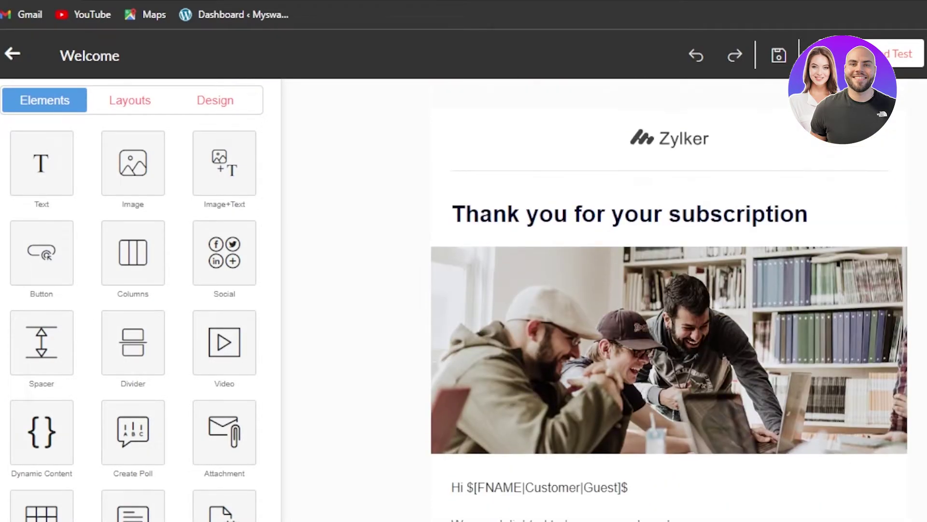
# - Examine the Zylker logo's image properties and its image size options without changing them
pyautogui.click(675, 142)
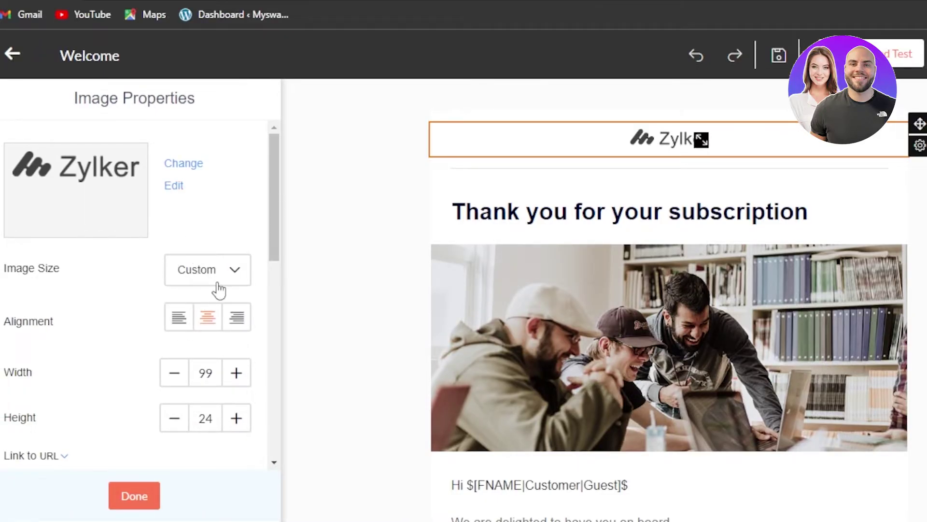
pyautogui.click(209, 270)
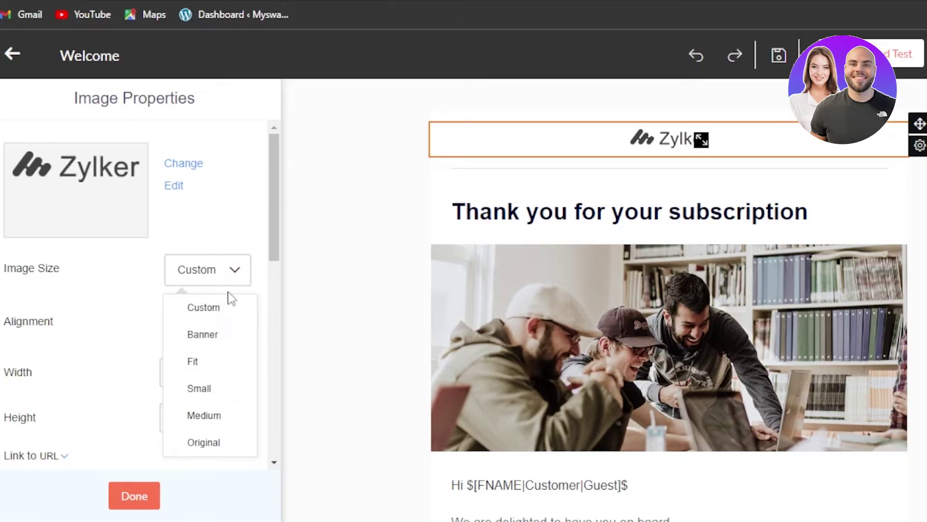
pyautogui.click(333, 216)
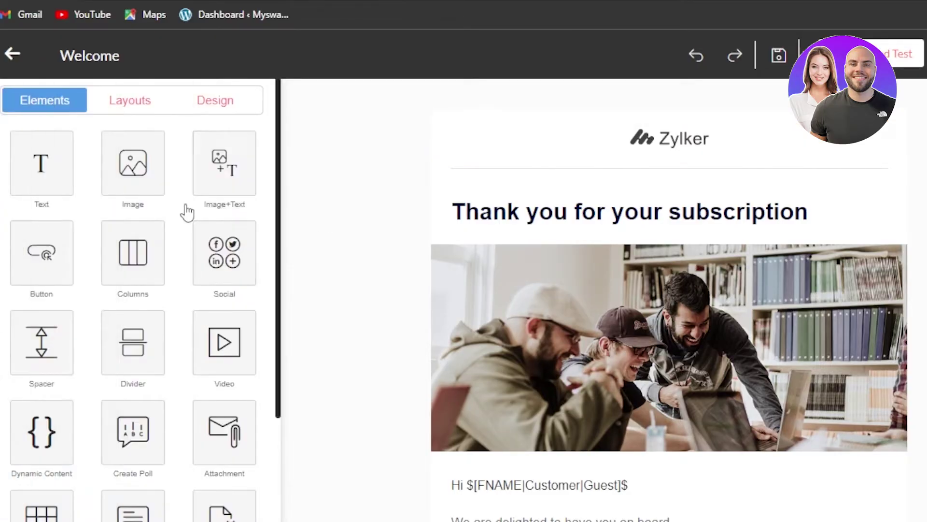
# - Delete the Zylker logo image from the header of the email template
pyautogui.click(652, 160)
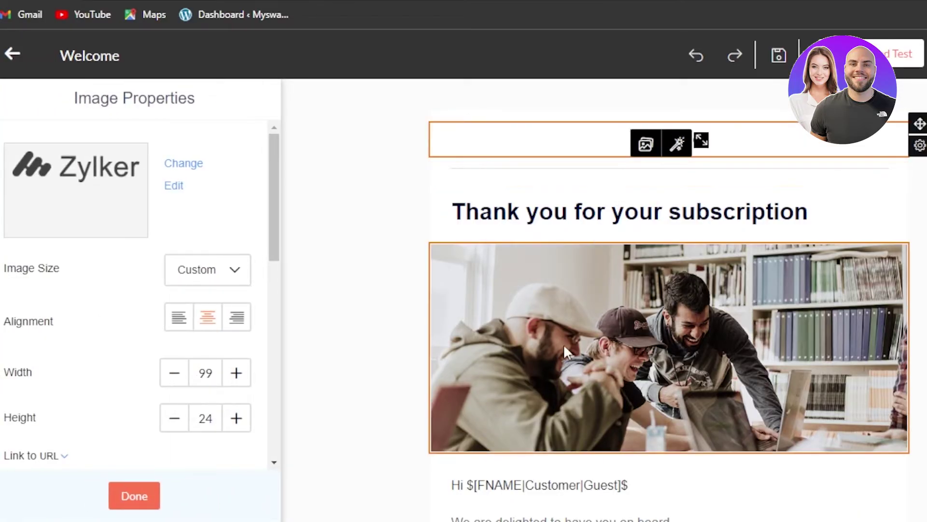
pyautogui.click(482, 300)
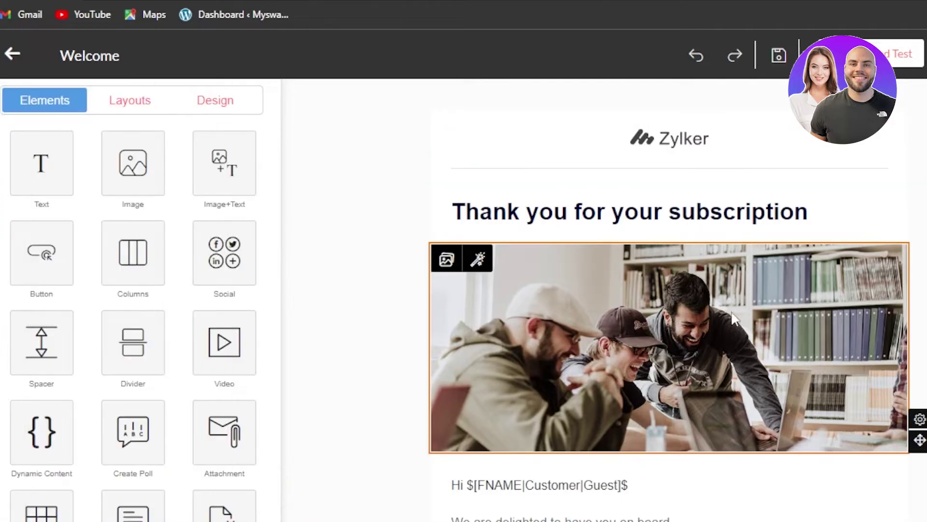
pyautogui.click(531, 137)
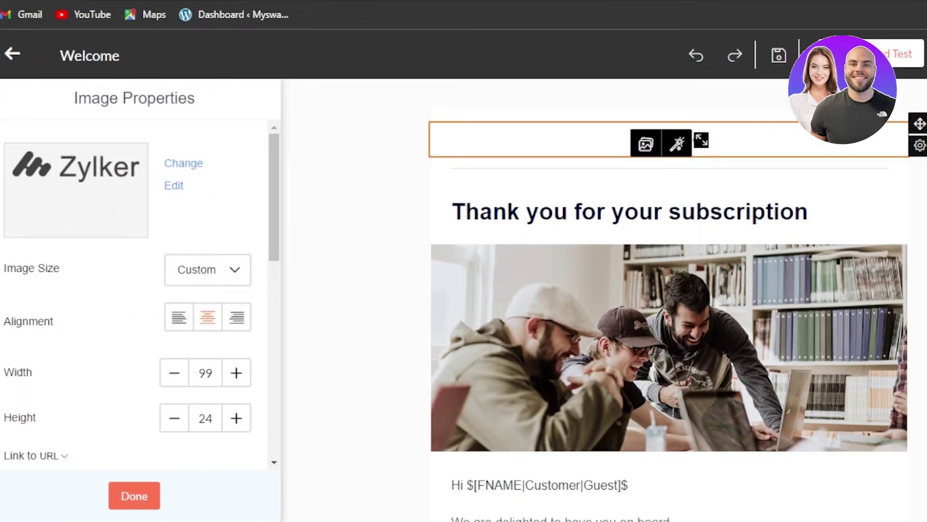
pyautogui.moveTo(921, 150)
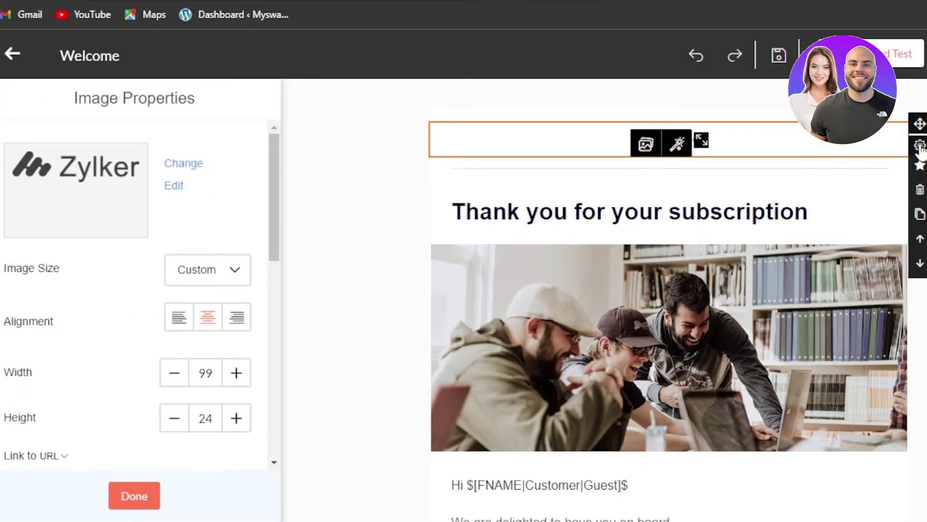
pyautogui.click(920, 190)
pyautogui.click(691, 247)
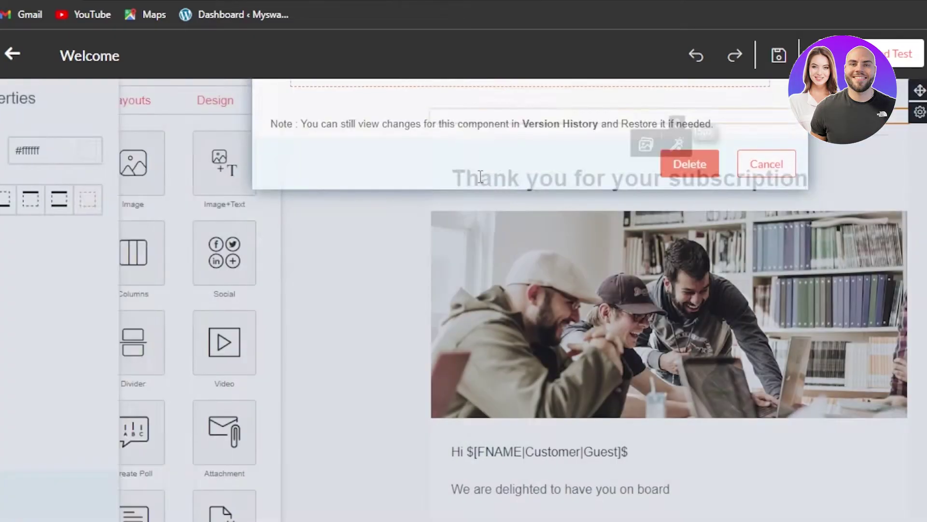
# - Close the spacer's properties and delete the divider line above the "Thank you for your subscription" heading
pyautogui.click(534, 120)
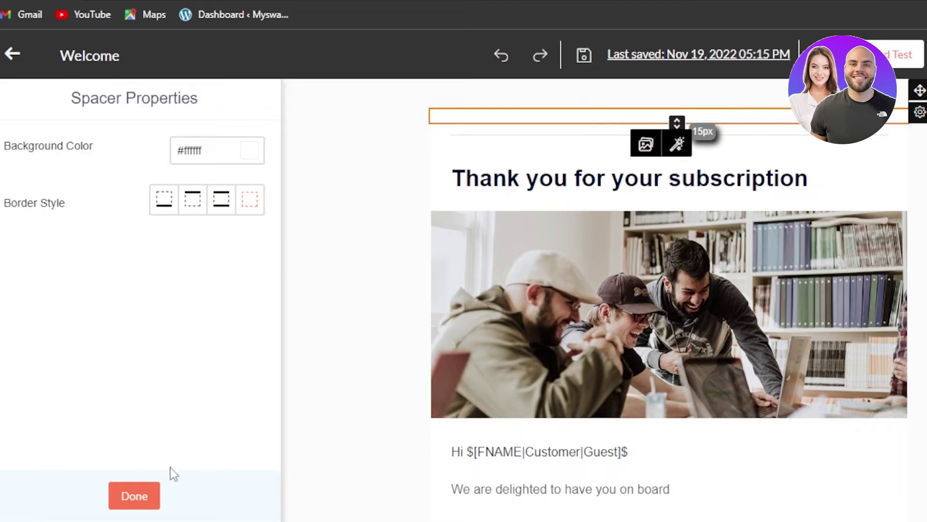
pyautogui.click(144, 496)
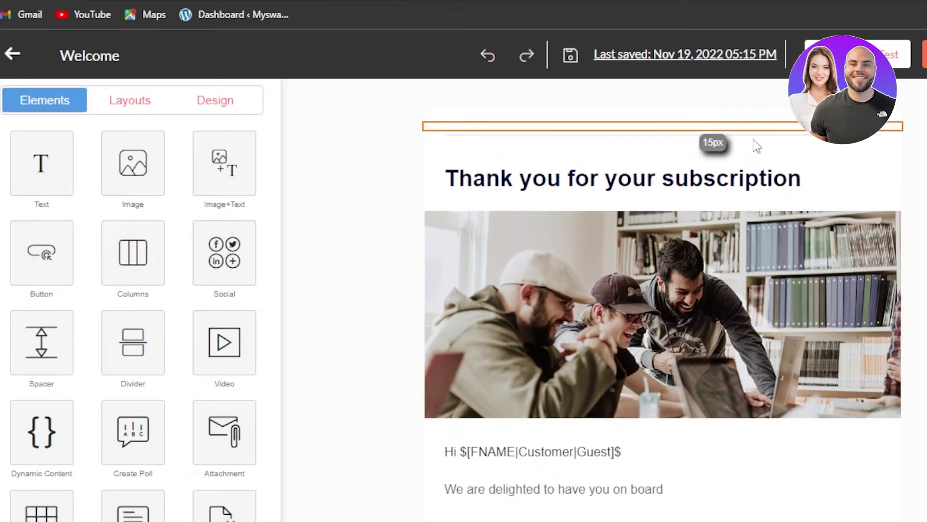
pyautogui.click(898, 132)
pyautogui.moveTo(913, 144)
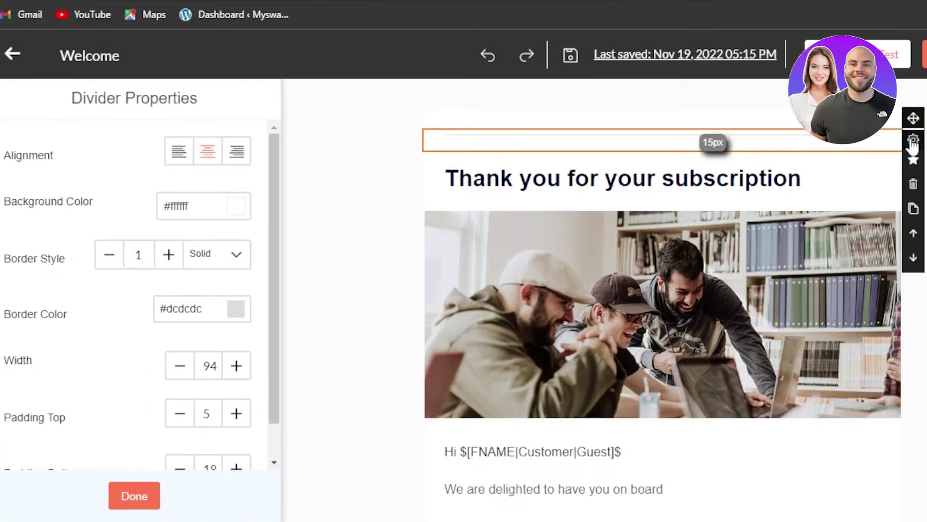
pyautogui.click(913, 184)
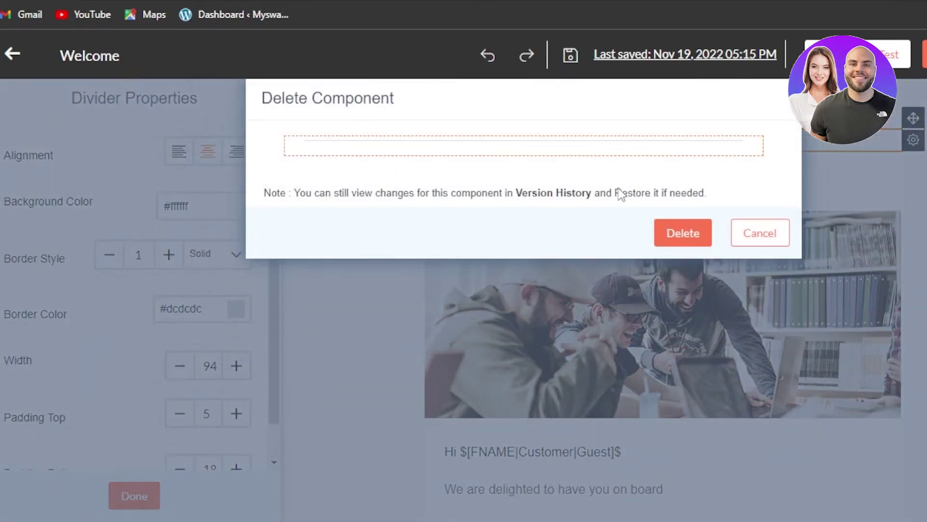
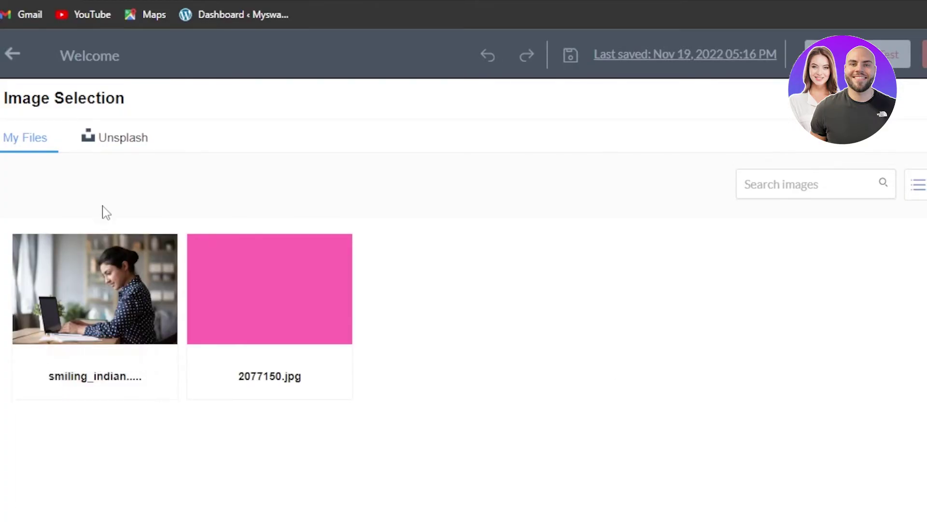
# - Insert the smiling_indian picture from My Files as the image below the WELCOME NEW SUBSCRIBER heading
pyautogui.click(95, 352)
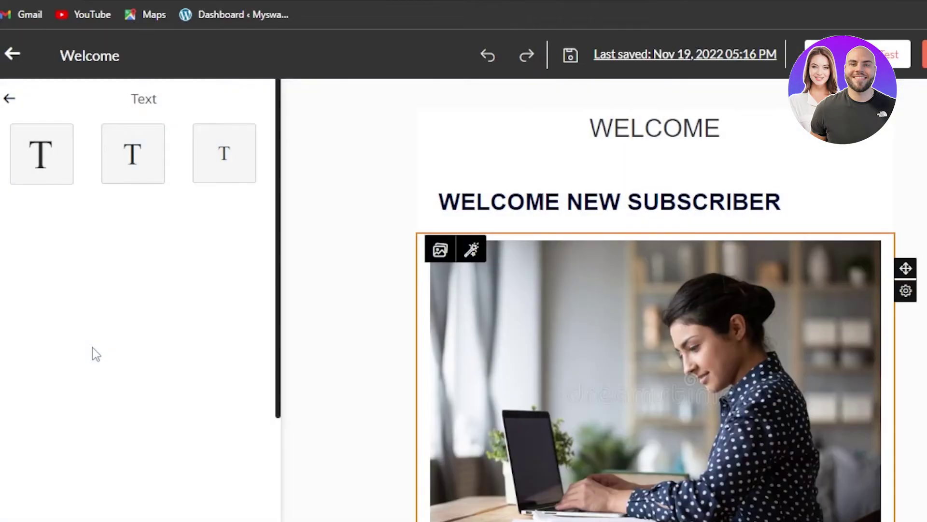
pyautogui.scroll(-4, 373, 222)
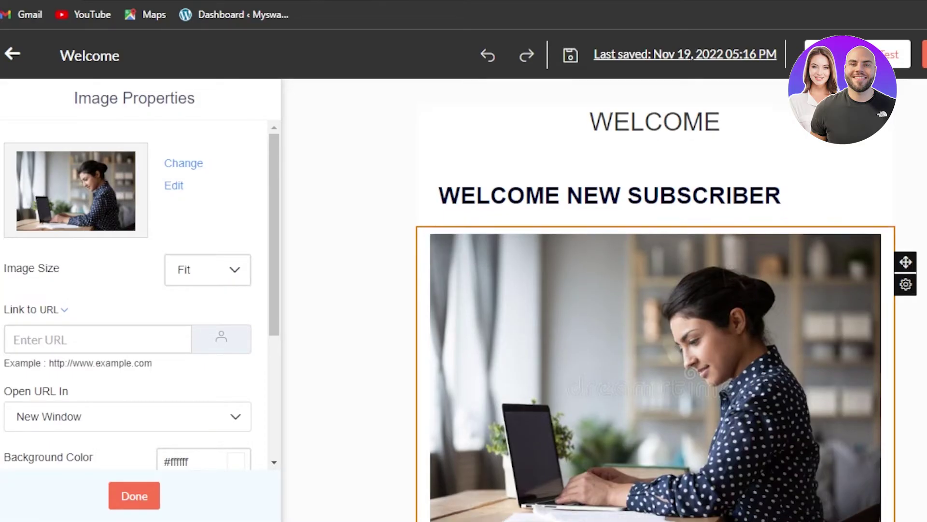
pyautogui.scroll(2, 373, 221)
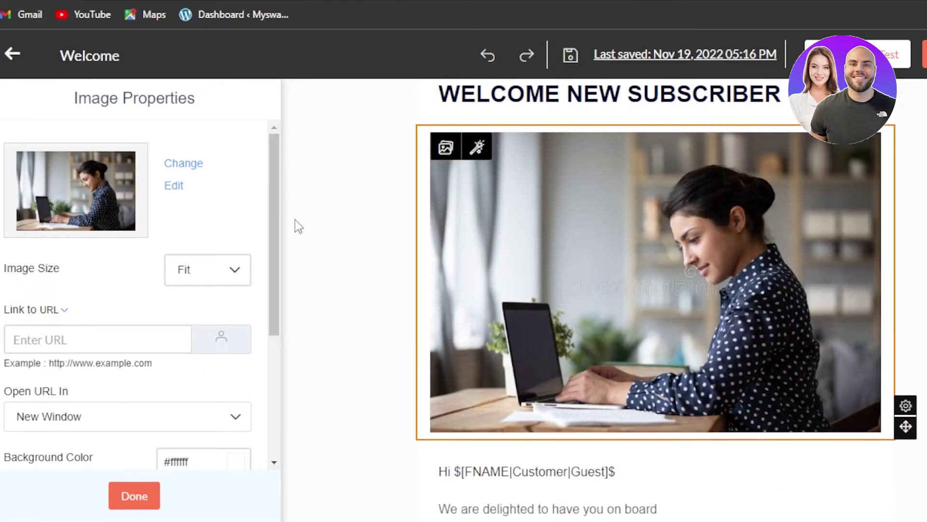
# - Look through the inserted picture's image properties and set its image size to Medium
pyautogui.moveTo(274, 181); pyautogui.dragTo(271, 232)
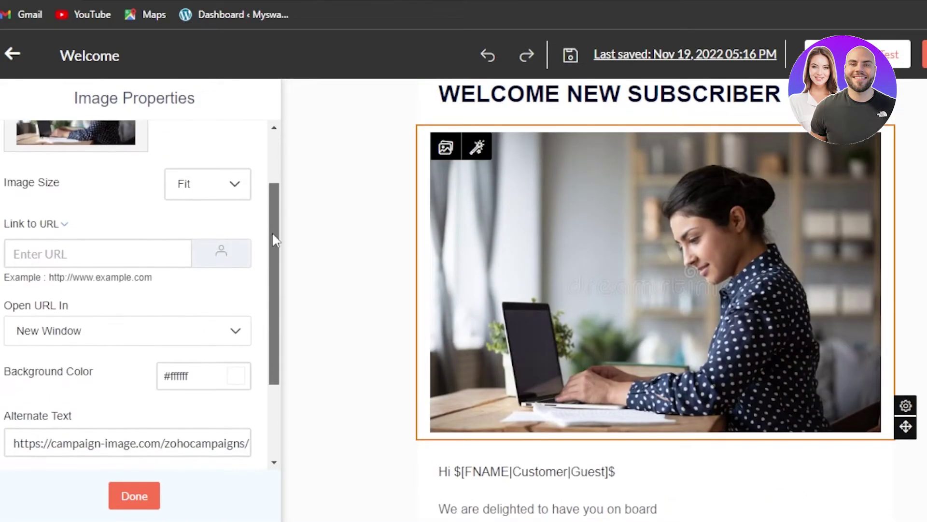
pyautogui.click(222, 189)
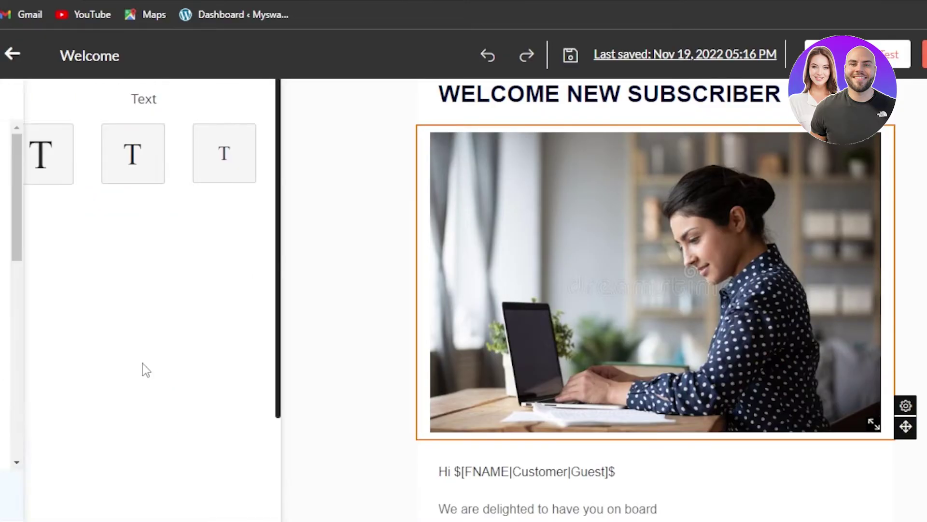
pyautogui.moveTo(275, 203); pyautogui.dragTo(273, 332)
pyautogui.moveTo(424, 167)
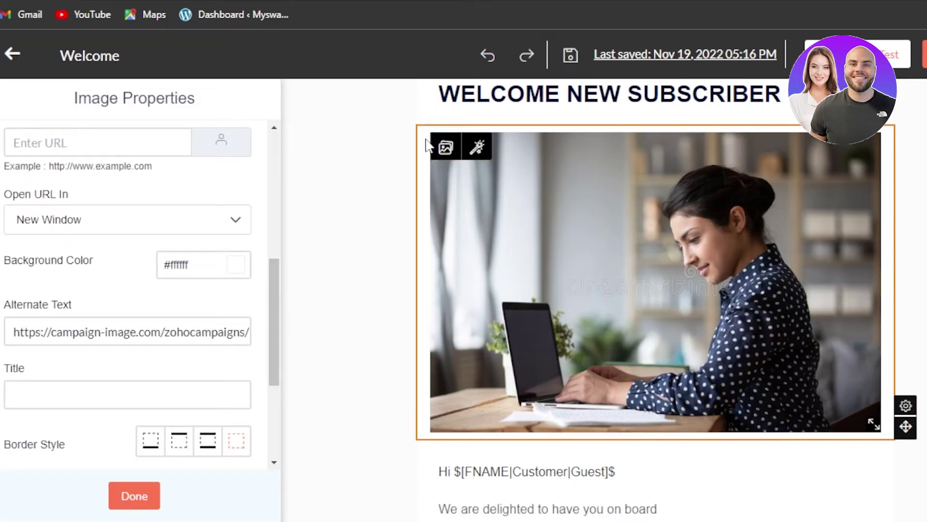
pyautogui.scroll(-2, 273, 295)
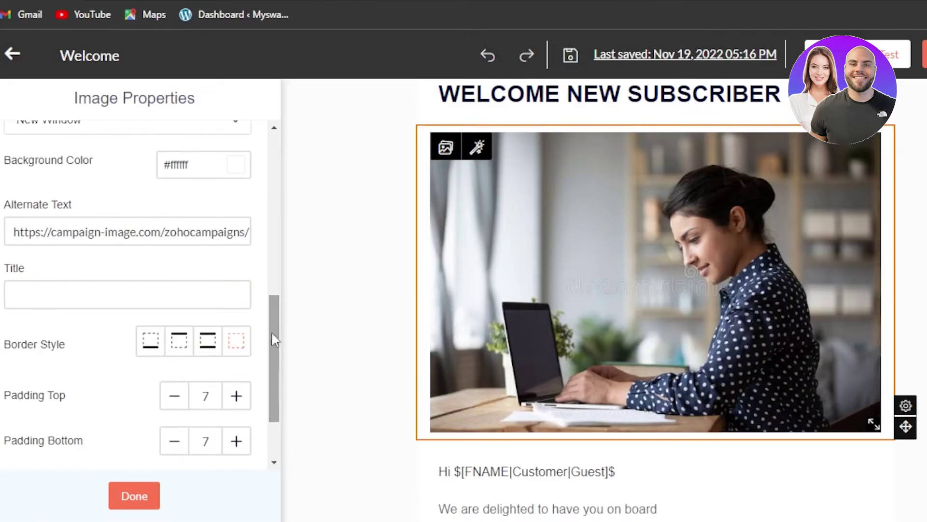
pyautogui.scroll(-2, 271, 407)
pyautogui.click(559, 216)
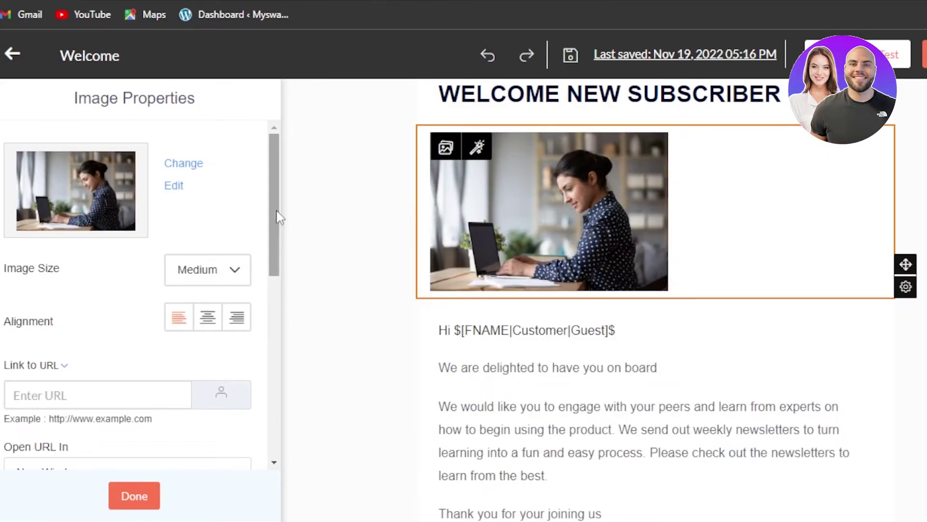
# - Set the picture's left padding to 140, apply the image properties and return to the full list of elements
pyautogui.moveTo(275, 213); pyautogui.dragTo(274, 485)
pyautogui.click(236, 446)
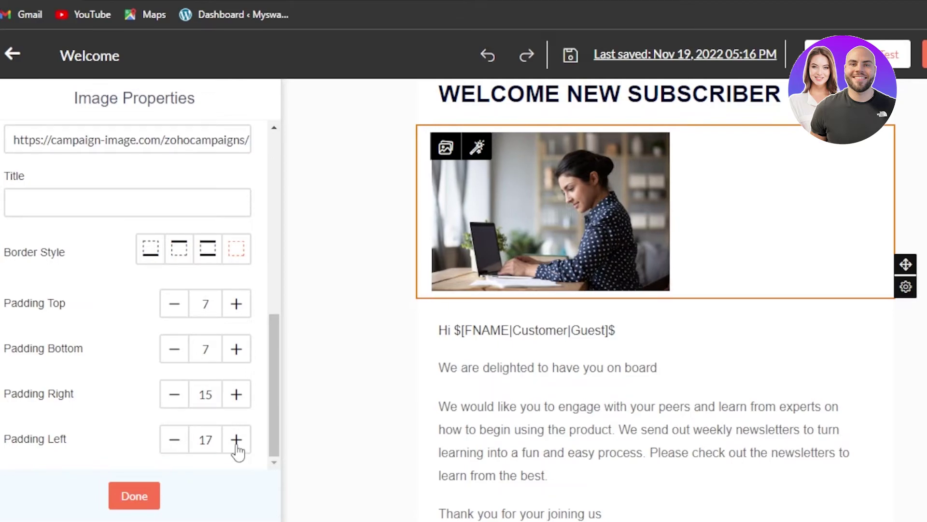
pyautogui.click(236, 445)
pyautogui.click(236, 445)
pyautogui.click(237, 445)
pyautogui.click(237, 445)
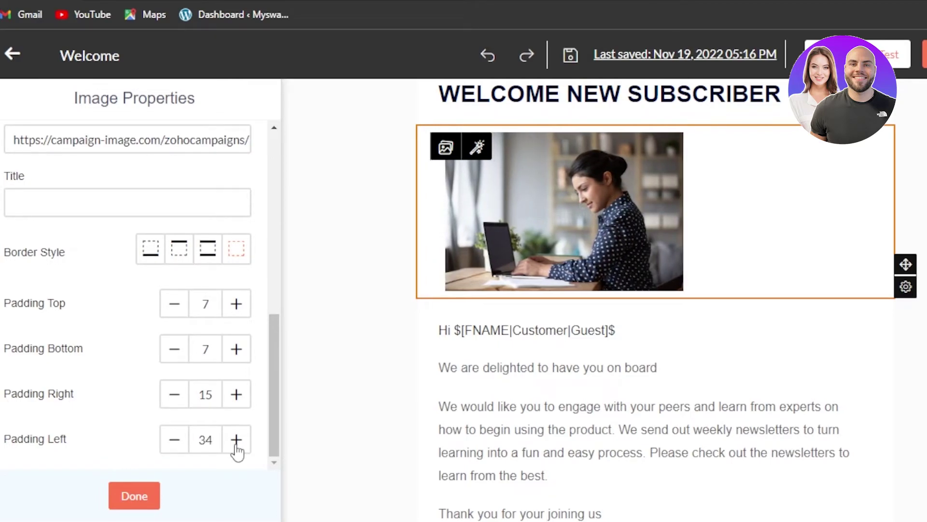
pyautogui.click(237, 445)
pyautogui.click(237, 445)
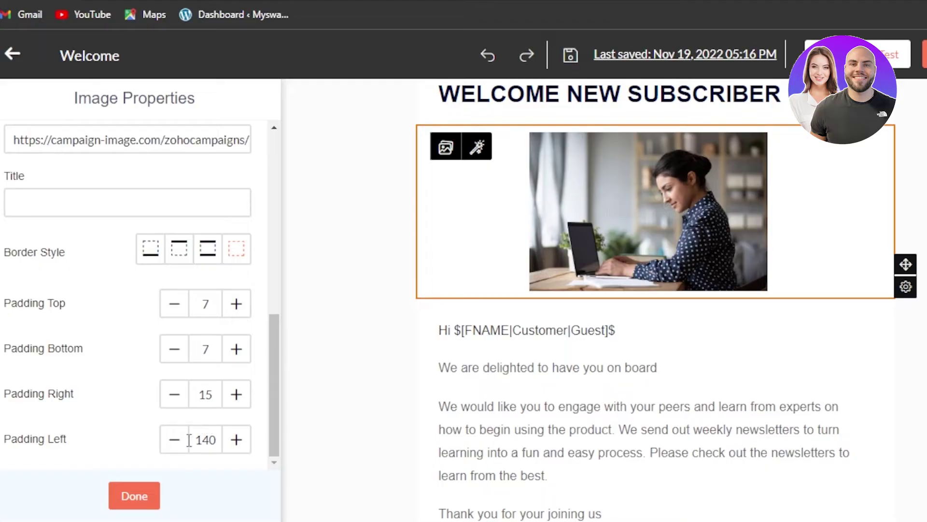
pyautogui.click(160, 493)
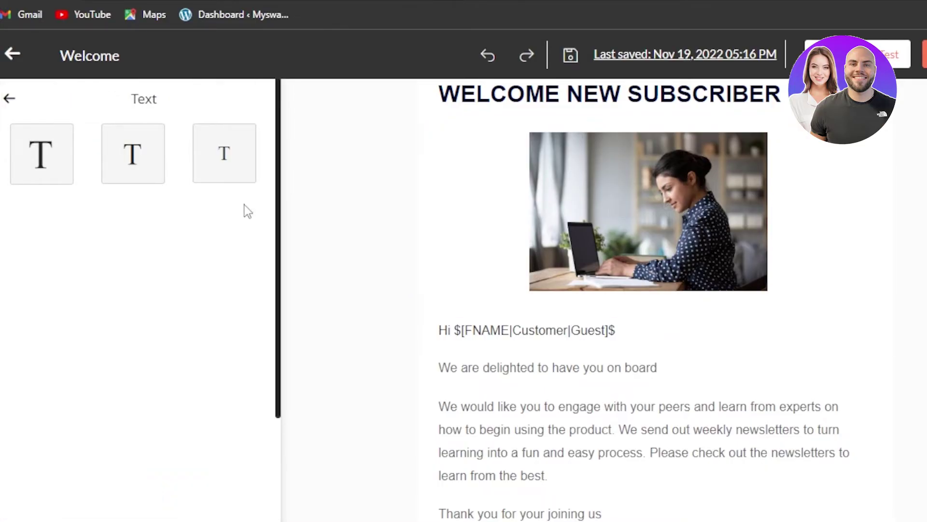
pyautogui.click(7, 98)
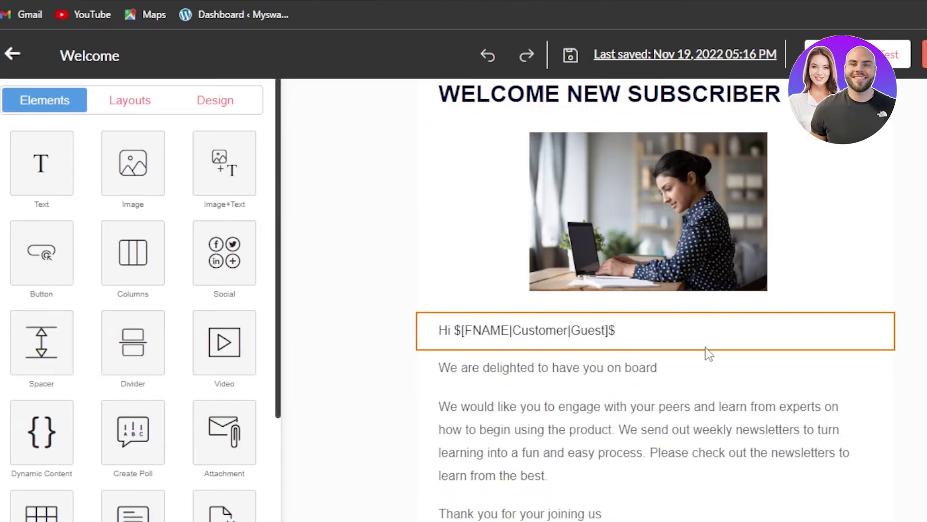
# - Delete the greeting line, the "We are delighted to have you on board" text and the Get Started button from the email body
pyautogui.scroll(-3, 510, 213)
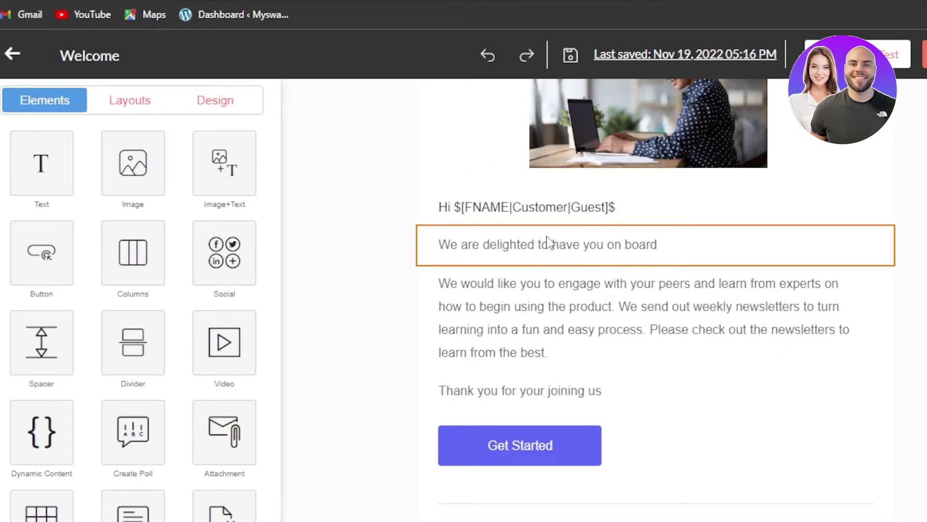
pyautogui.click(628, 249)
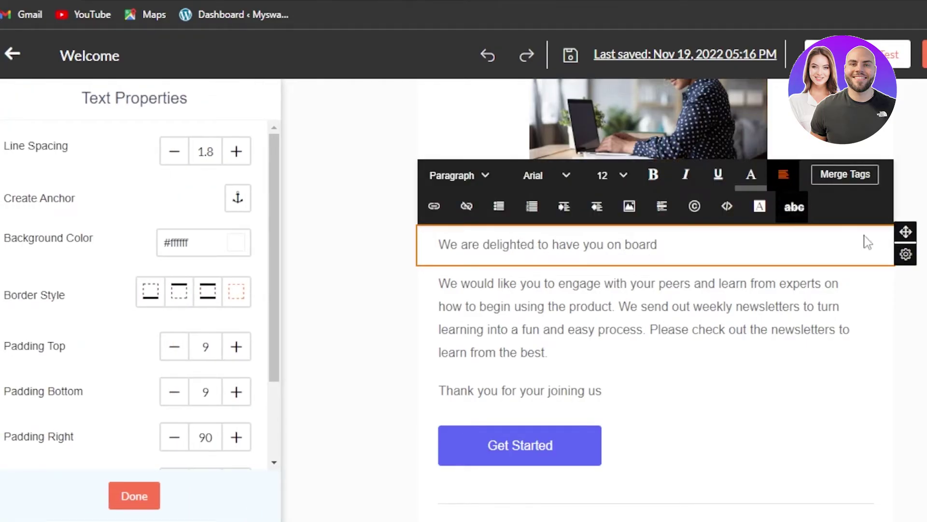
pyautogui.moveTo(905, 254)
pyautogui.click(906, 298)
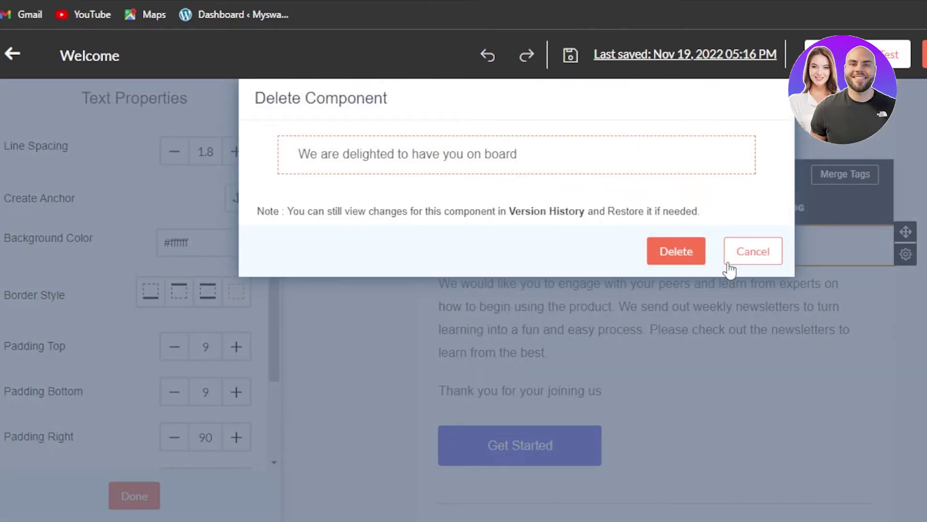
pyautogui.click(676, 251)
pyautogui.moveTo(905, 235)
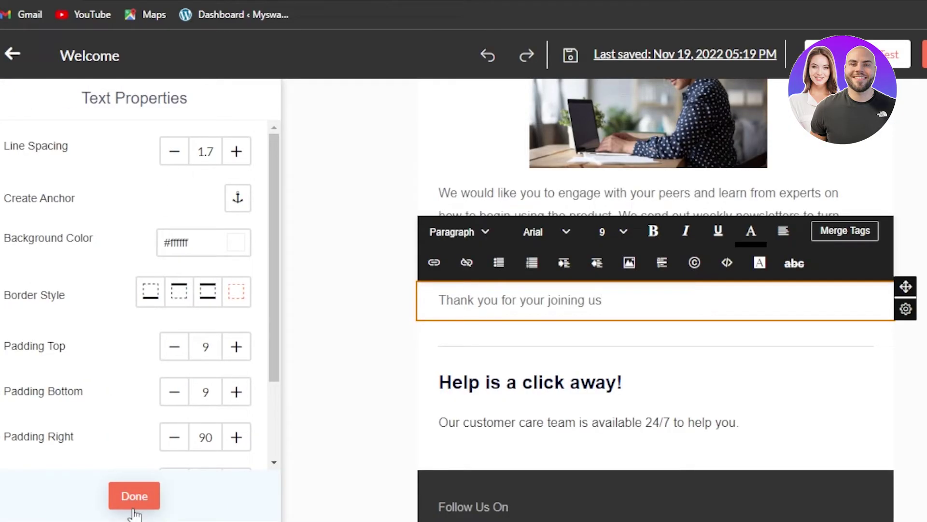
pyautogui.click(134, 494)
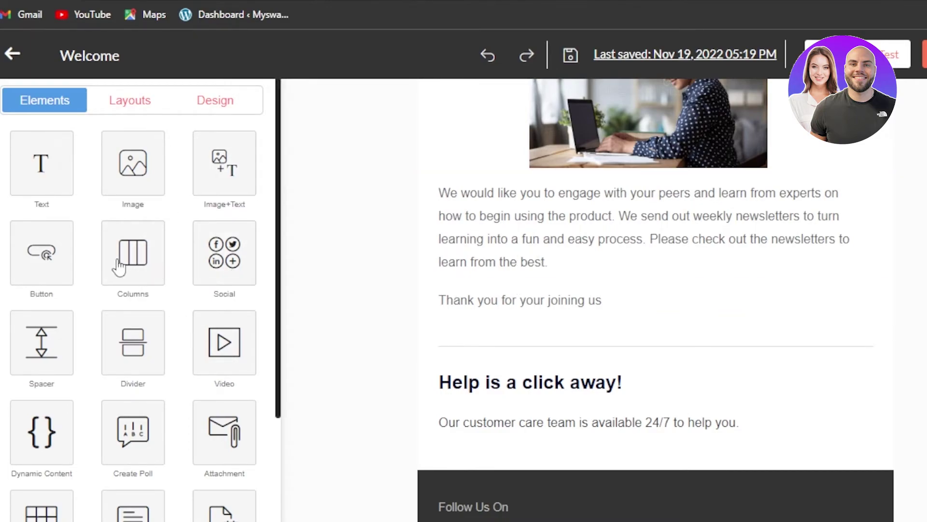
# - Look through the available styles of the button, social and spacer elements
pyautogui.hscroll(1, 33, 258)
pyautogui.click(33, 258)
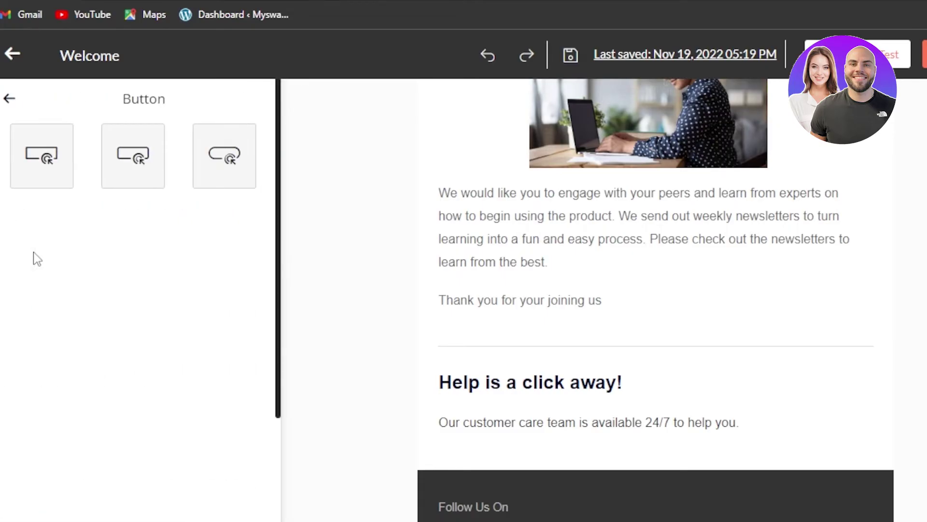
pyautogui.click(9, 100)
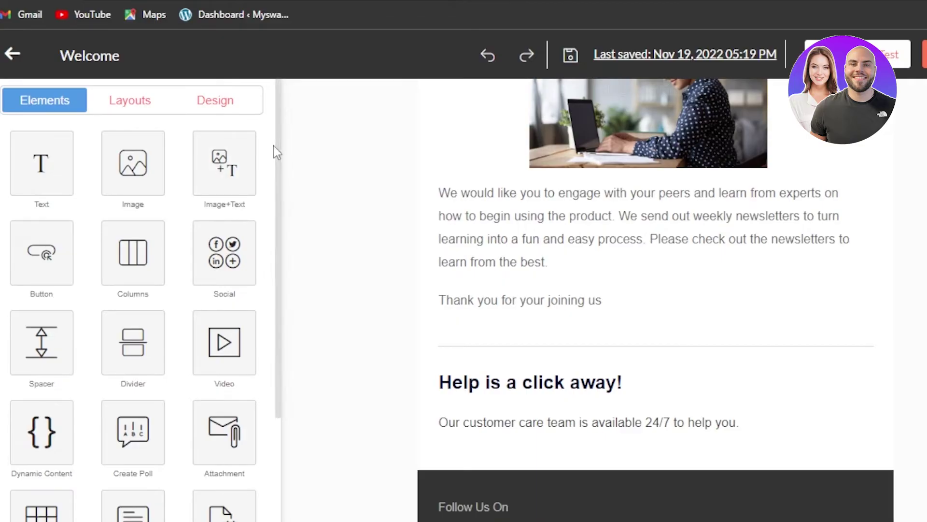
pyautogui.moveTo(278, 150); pyautogui.dragTo(280, 188)
pyautogui.click(233, 247)
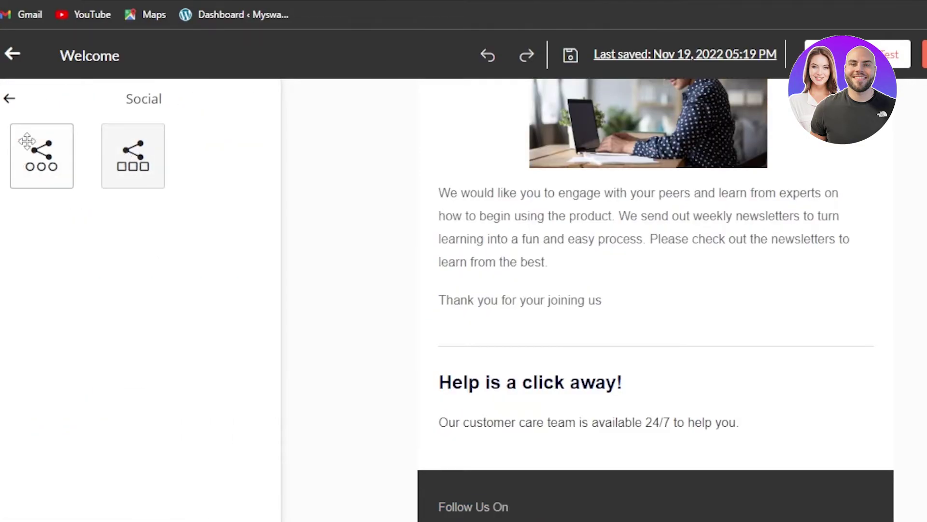
pyautogui.click(8, 98)
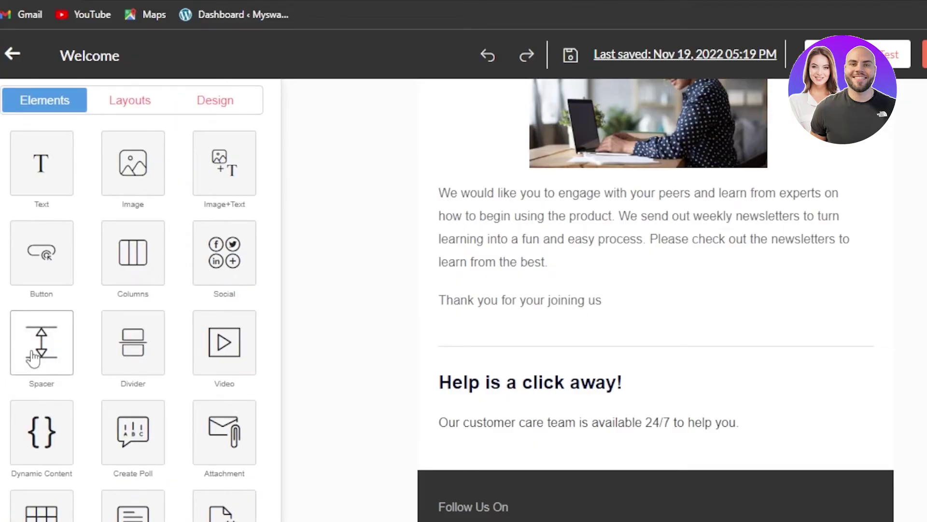
pyautogui.click(32, 358)
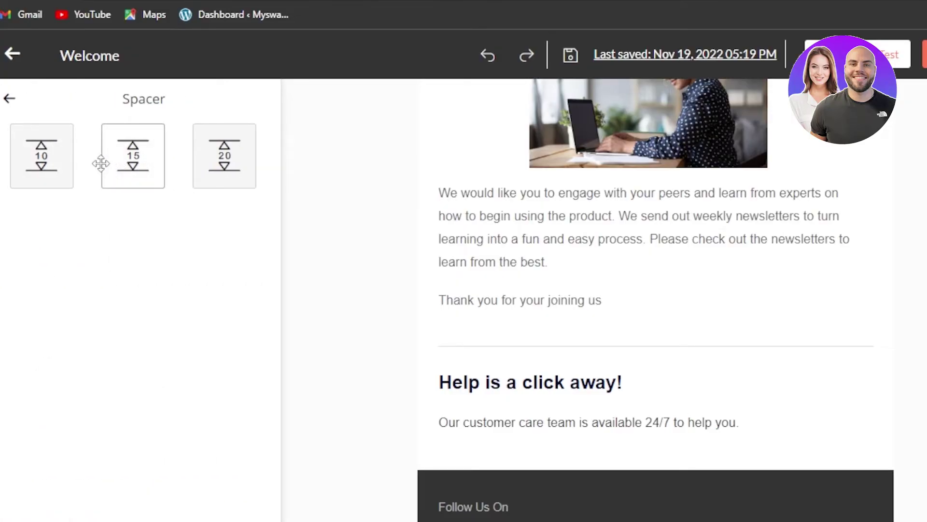
pyautogui.click(10, 101)
# - Add a button element with fully rounded ends directly below the "Thank you for your joining us" text
pyautogui.click(36, 268)
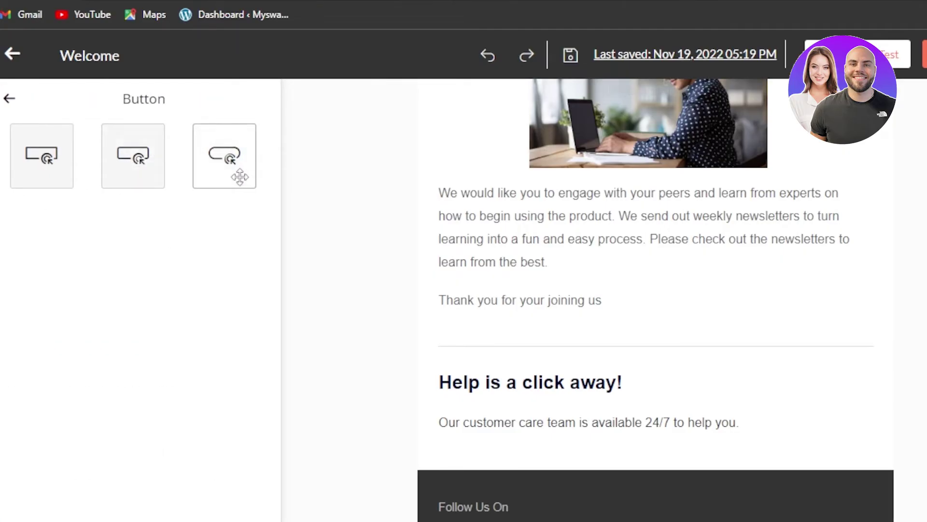
pyautogui.moveTo(240, 178); pyautogui.dragTo(630, 329)
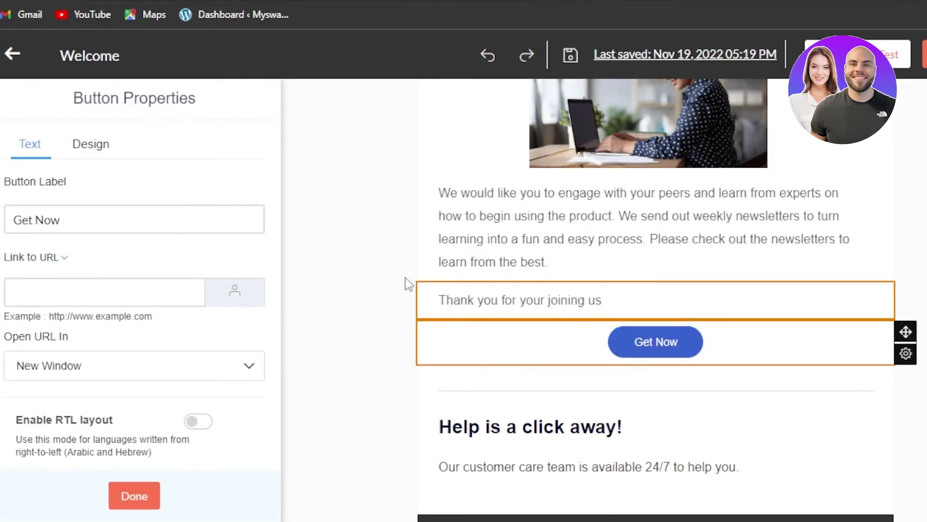
# - Change the new button's label to "CLICK HERE" and apply the button properties
pyautogui.click(109, 214)
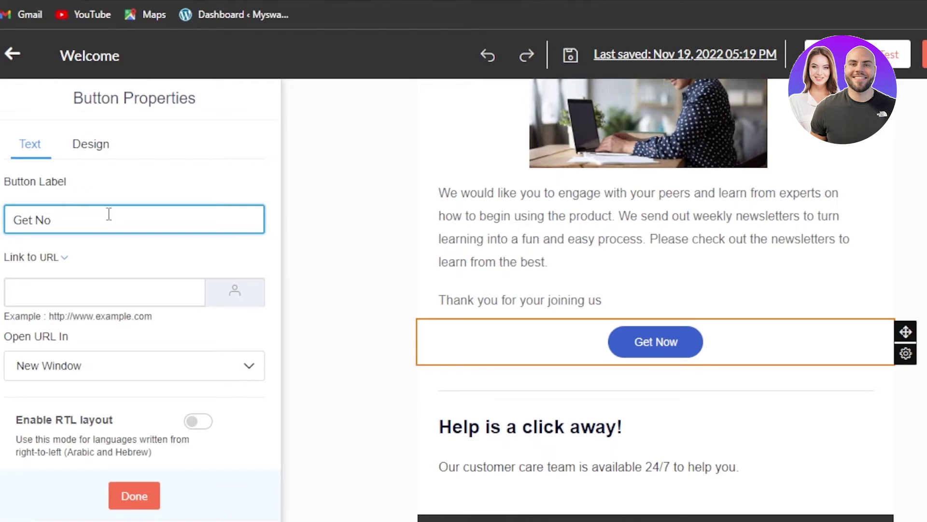
pyautogui.press('BackSpace')
pyautogui.press('BackSpace')
pyautogui.press('BackSpace')
pyautogui.press('BackSpace')
pyautogui.press('BackSpace')
pyautogui.press('BackSpace')
pyautogui.write('CLICK HERE')
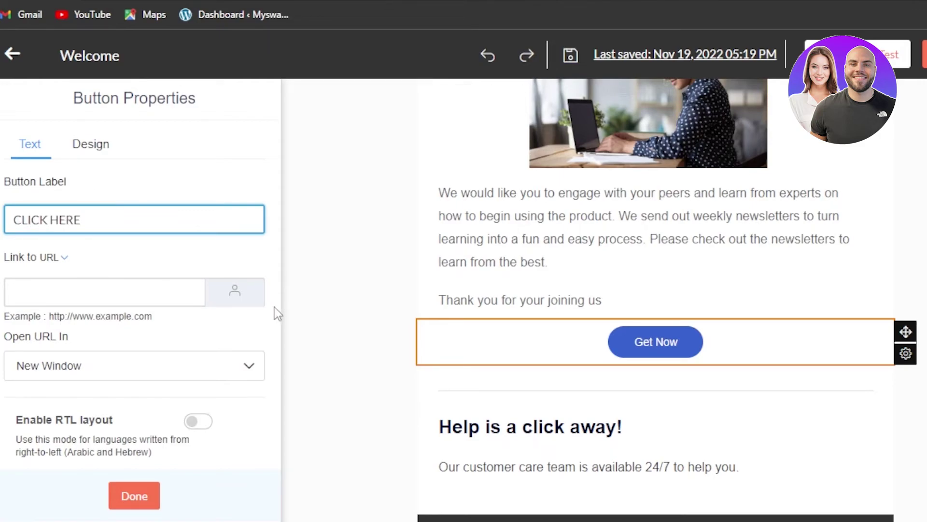
pyautogui.click(125, 295)
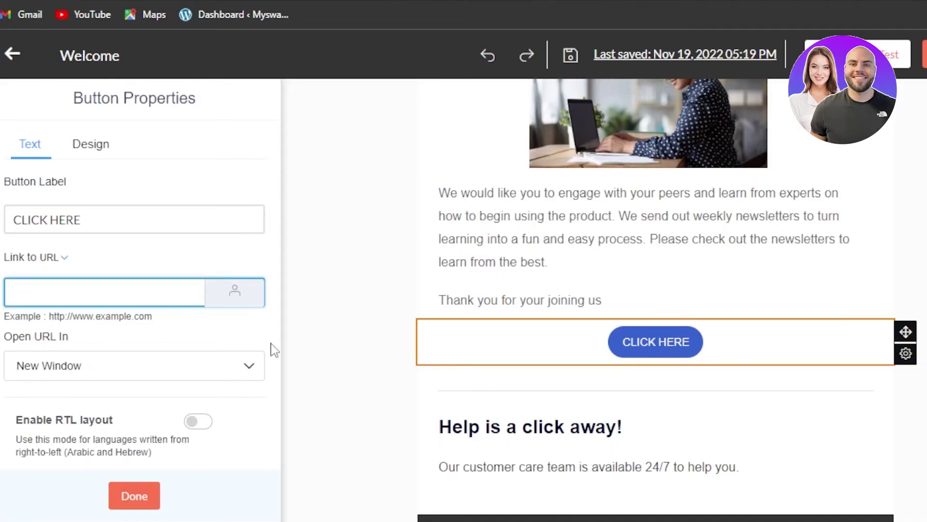
pyautogui.click(138, 502)
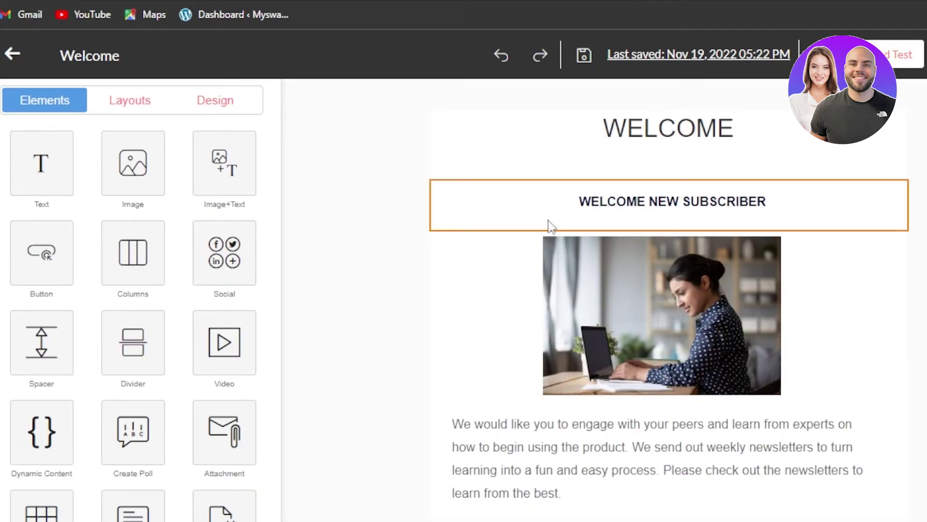
# - Add a solid single-line divider directly below the CLICK HERE button and set its border colour to #444343
pyautogui.scroll(-6, 882, 114)
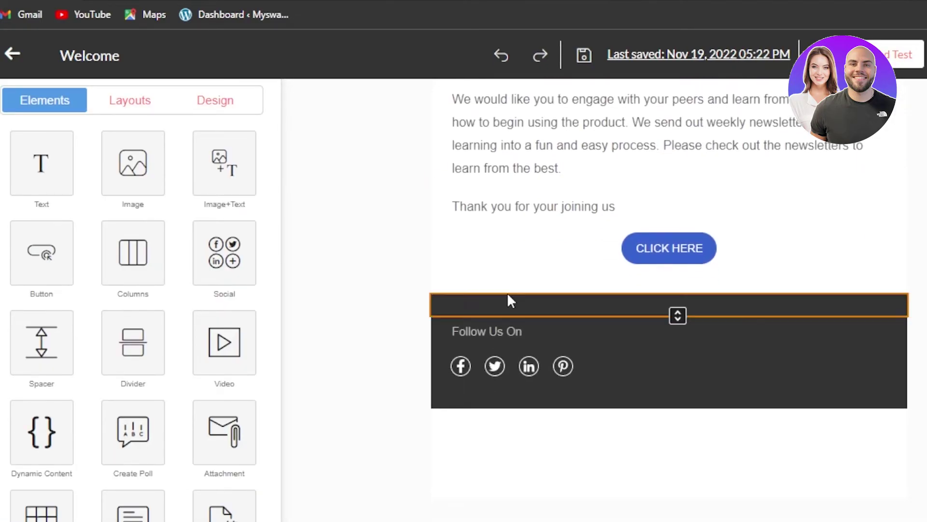
pyautogui.click(135, 367)
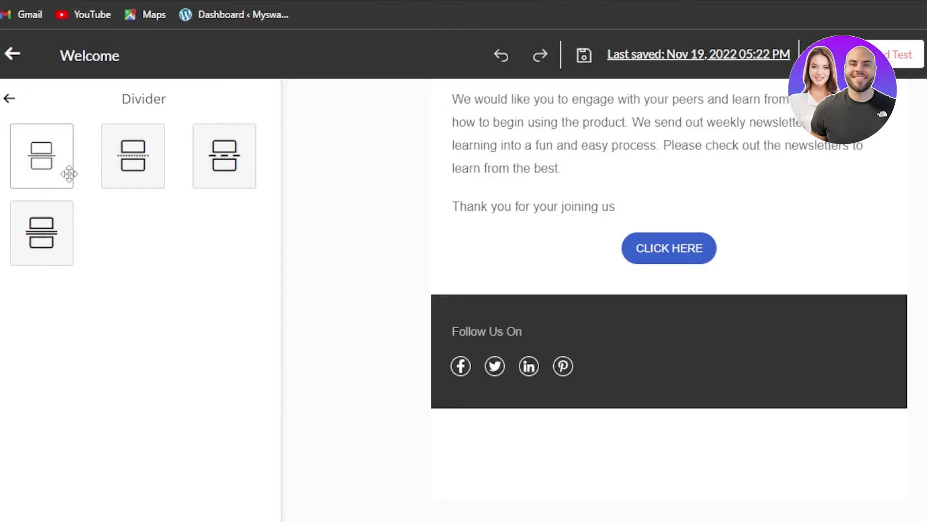
pyautogui.moveTo(55, 170); pyautogui.dragTo(621, 295)
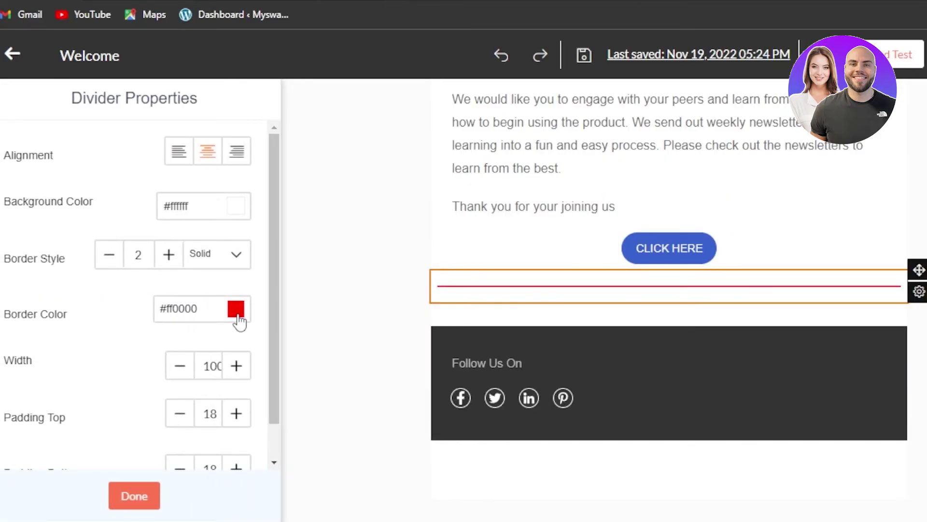
pyautogui.click(236, 309)
pyautogui.click(259, 335)
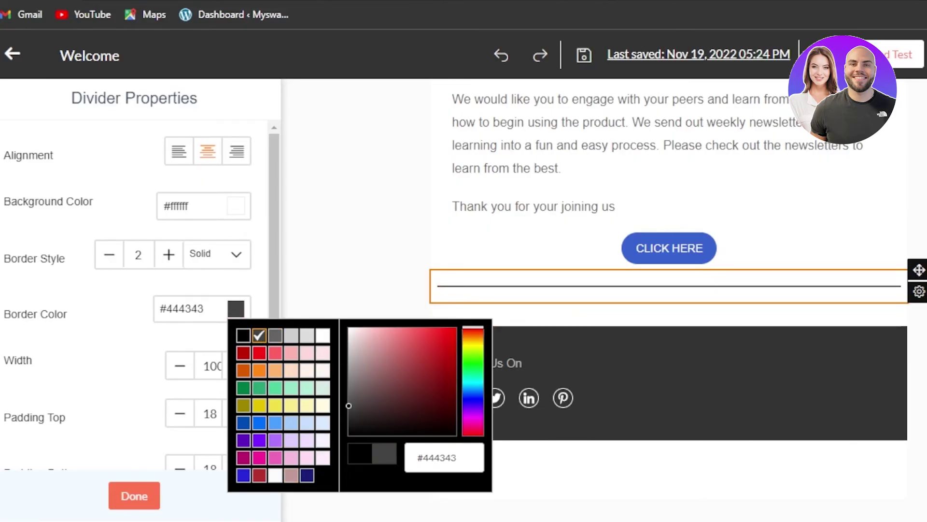
pyautogui.scroll(6, 676, 270)
pyautogui.click(890, 201)
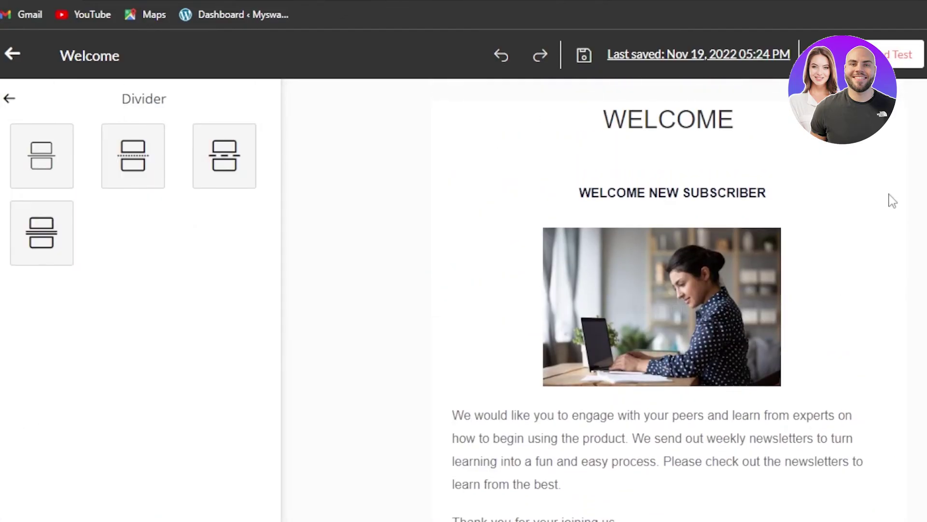
pyautogui.click(10, 99)
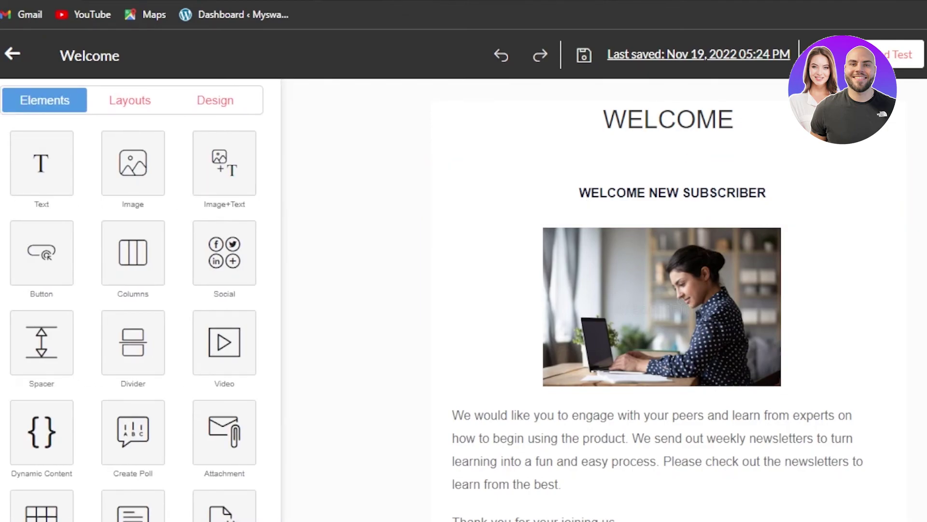
pyautogui.hotkey('ctrl', 'a')
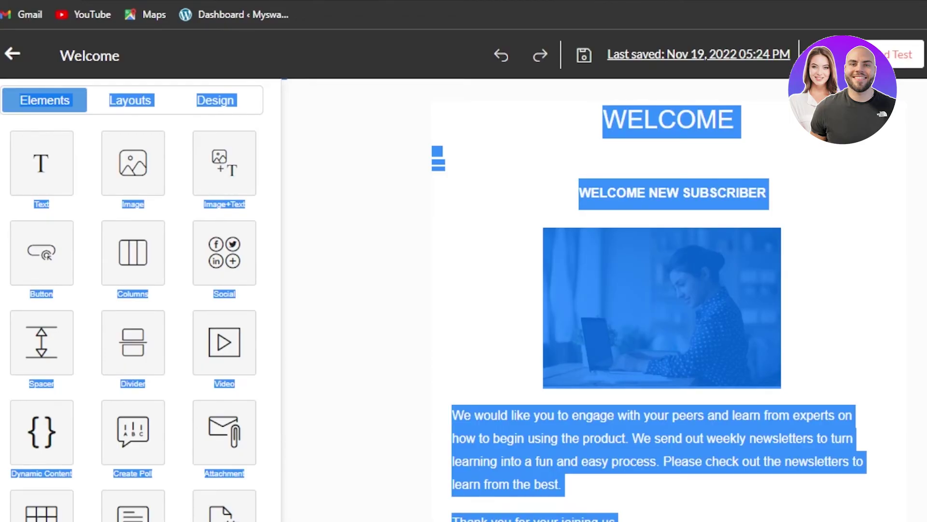
pyautogui.scroll(-4, 669, 300)
pyautogui.press('Escape')
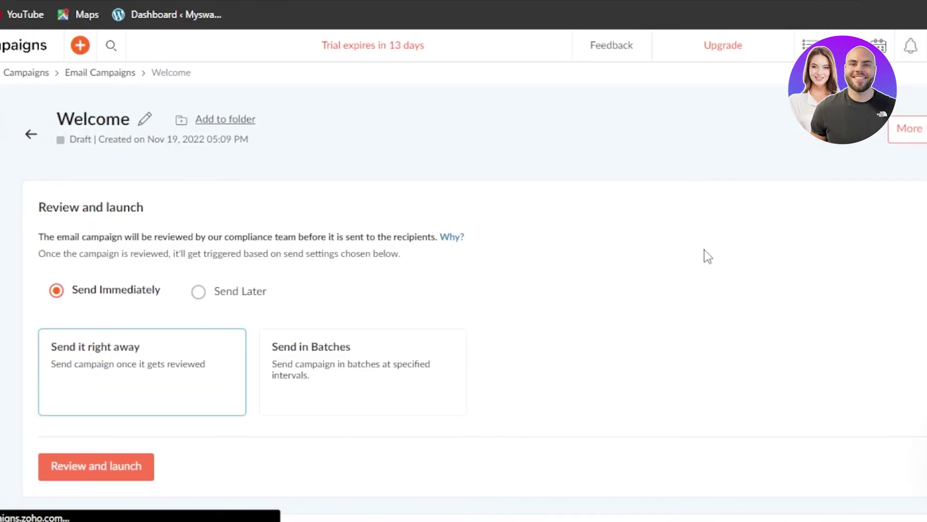
# - Start the review and launch of the Welcome campaign and look through the company details form
pyautogui.scroll(-5, 239, 199)
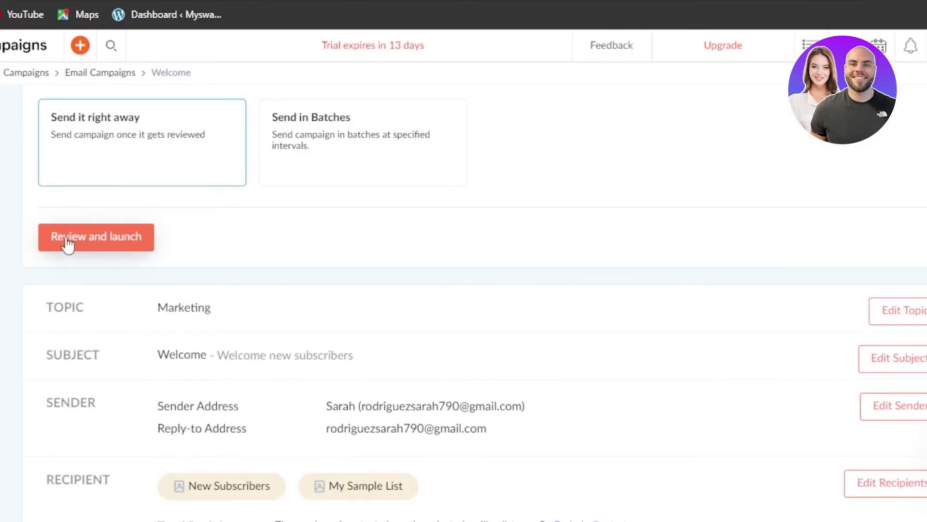
pyautogui.click(98, 243)
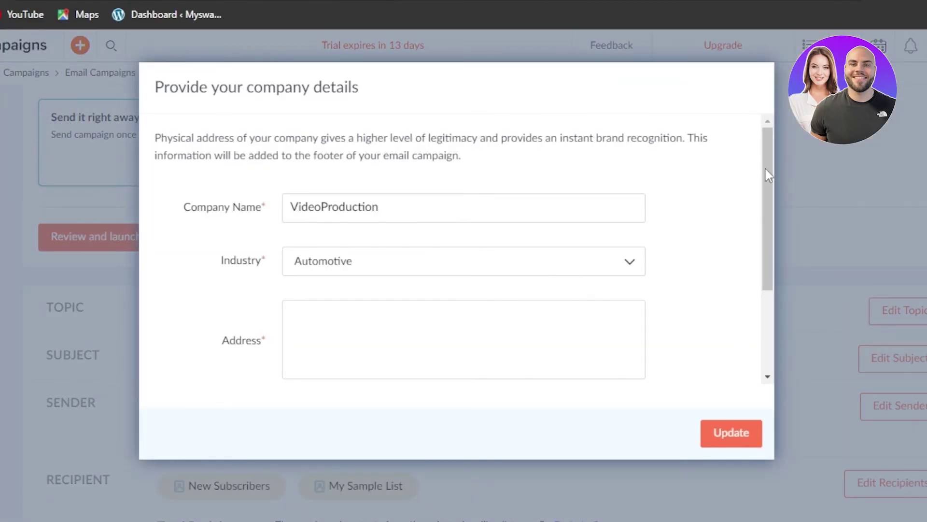
pyautogui.moveTo(768, 175); pyautogui.dragTo(777, 263)
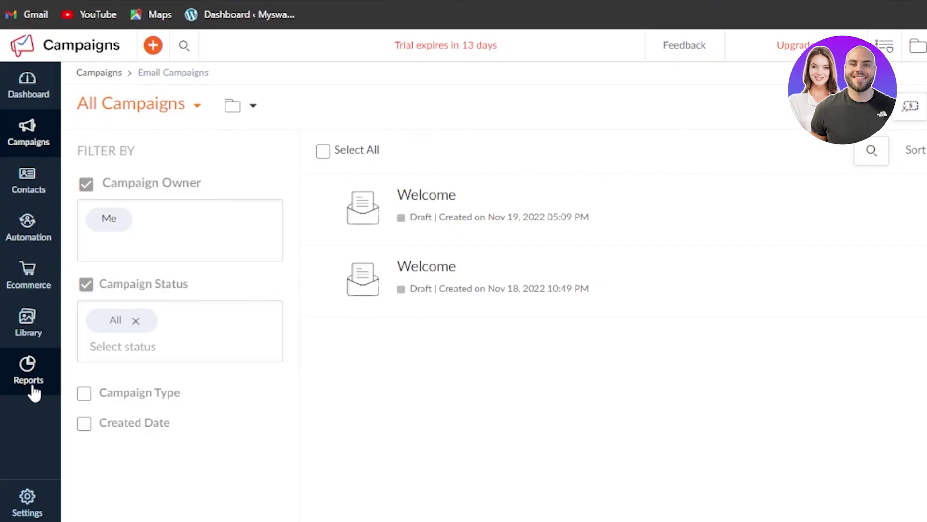
# - Look at the available report types and return to the dashboard
pyautogui.click(30, 366)
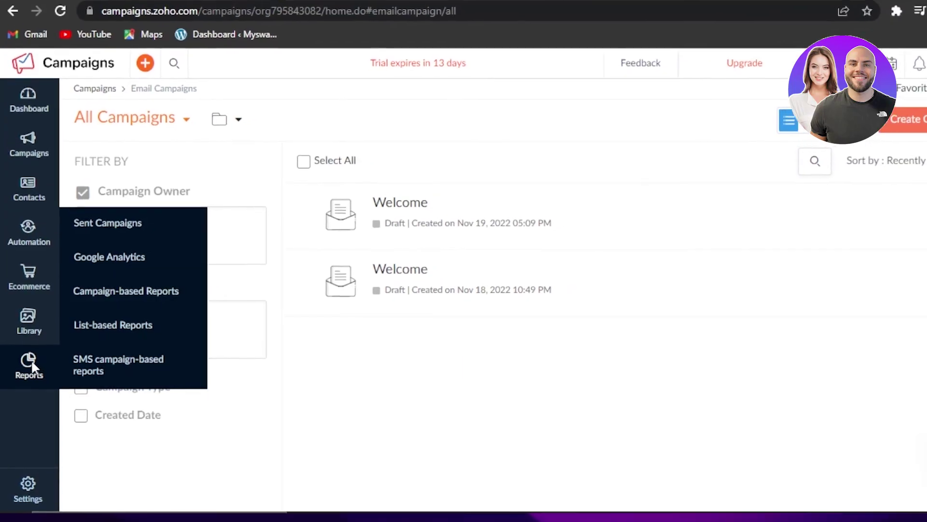
pyautogui.click(37, 119)
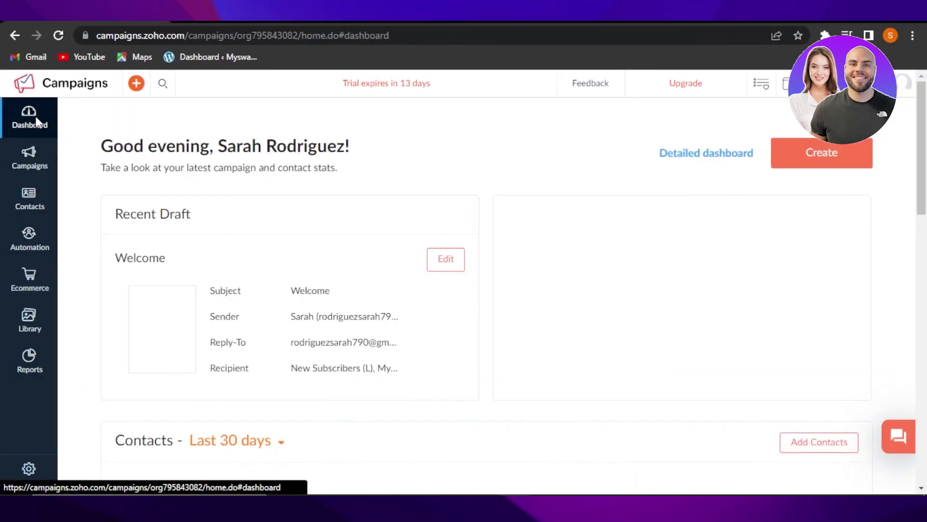